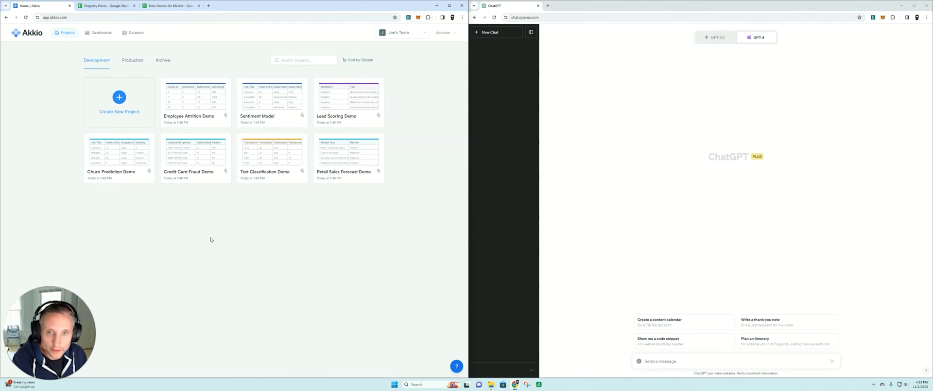
Scroll through the Property Prices columns, then open the New Homes On Market sheet with its empty price column
click(104, 6)
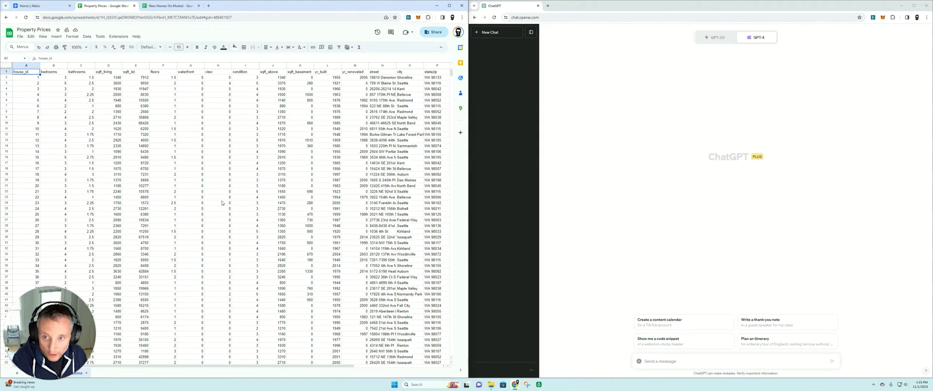
drag(185, 365, 250, 368)
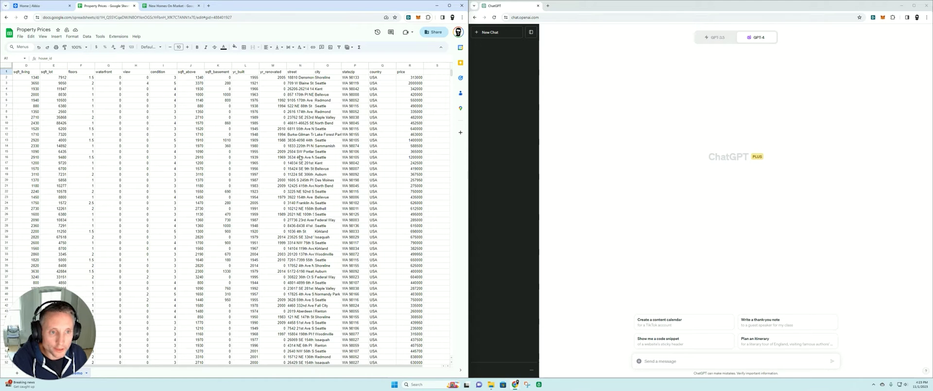
drag(315, 366, 250, 366)
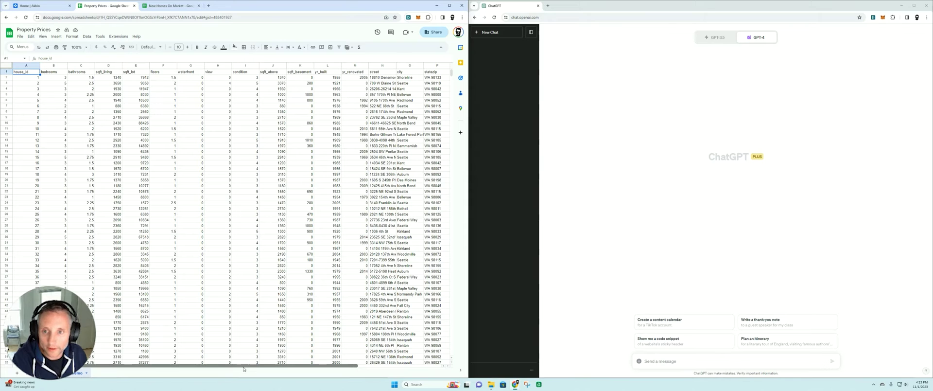
drag(262, 370, 292, 370)
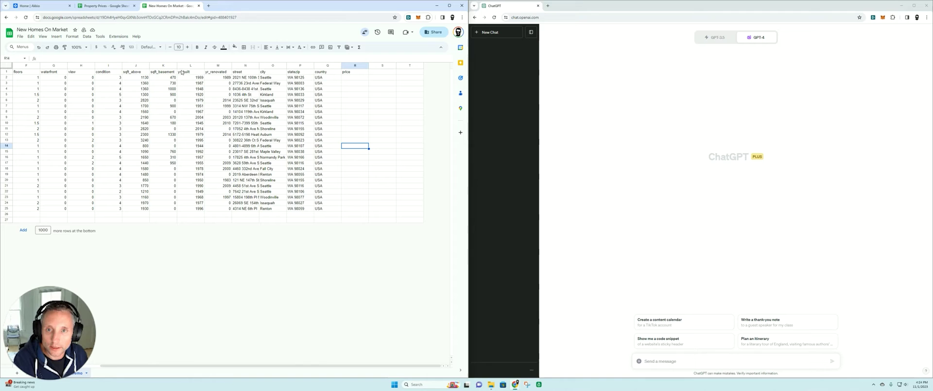
Return to the Property Prices sheet tab
click(104, 6)
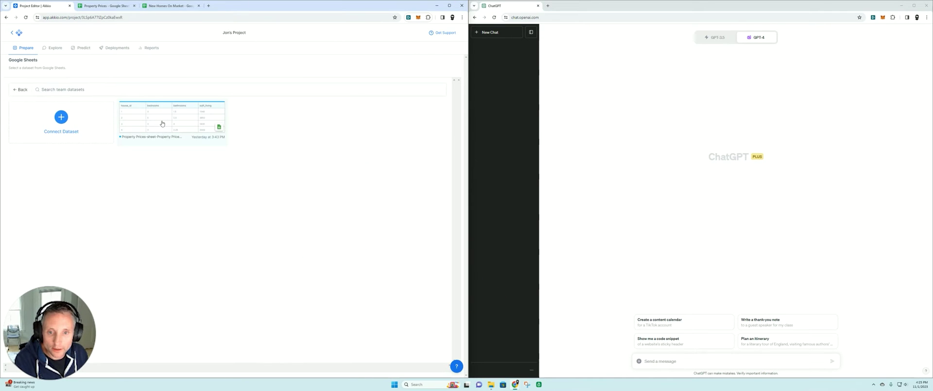
Load the Property Prices sheet into Akkio and upload the Property Prices file to ChatGPT
click(163, 124)
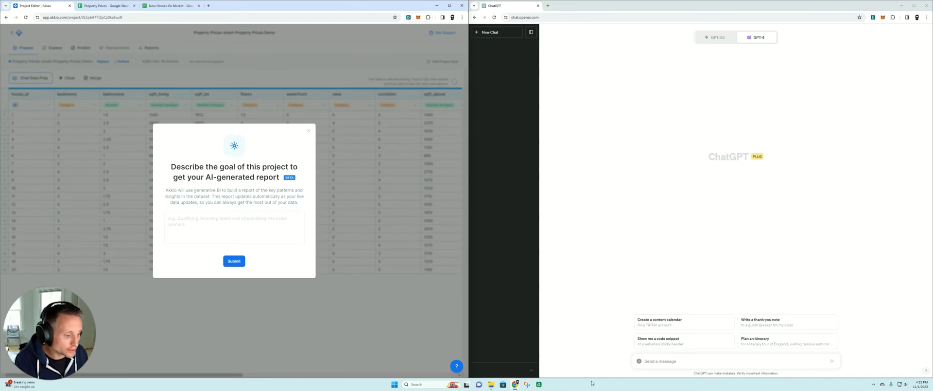
click(491, 384)
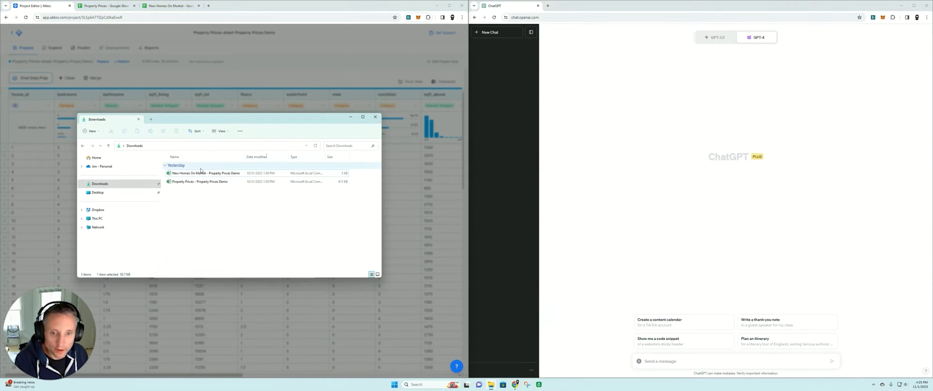
drag(199, 186, 739, 355)
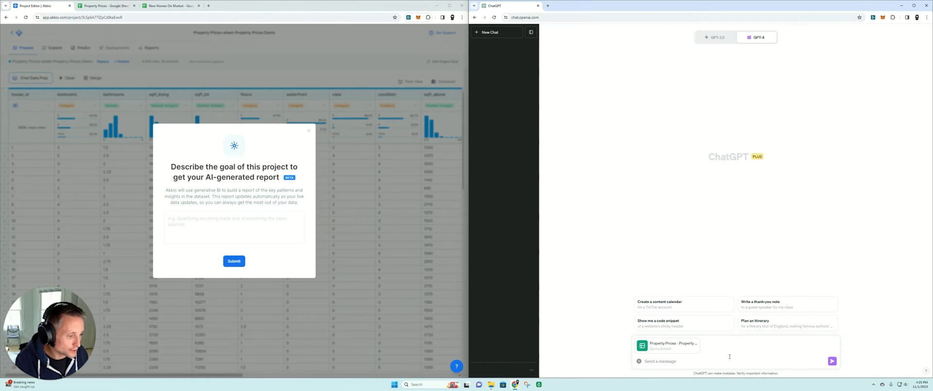
click(832, 362)
click(252, 217)
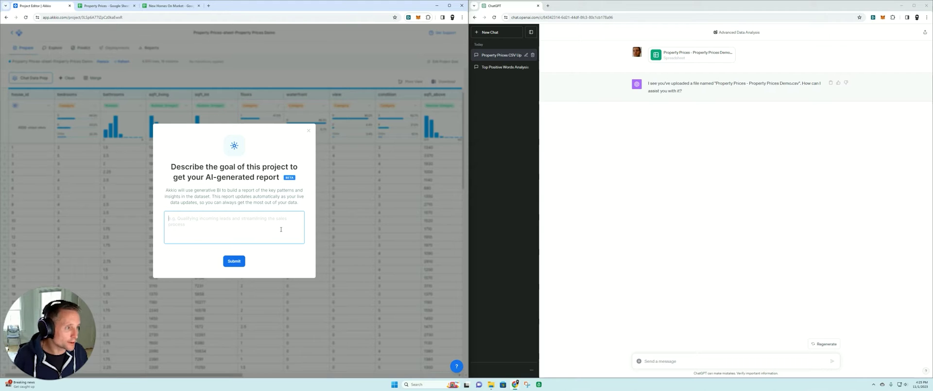
Enter the small property management firm's rental-property goal, copy it, and generate the Akkio report
text(I am )
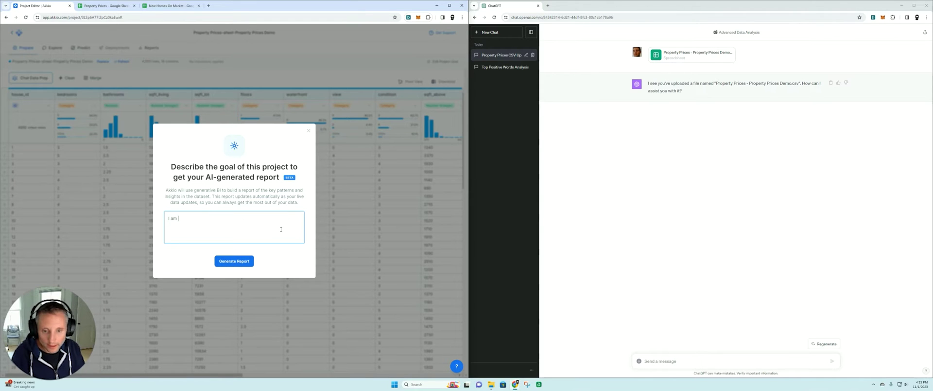
text(a small prop)
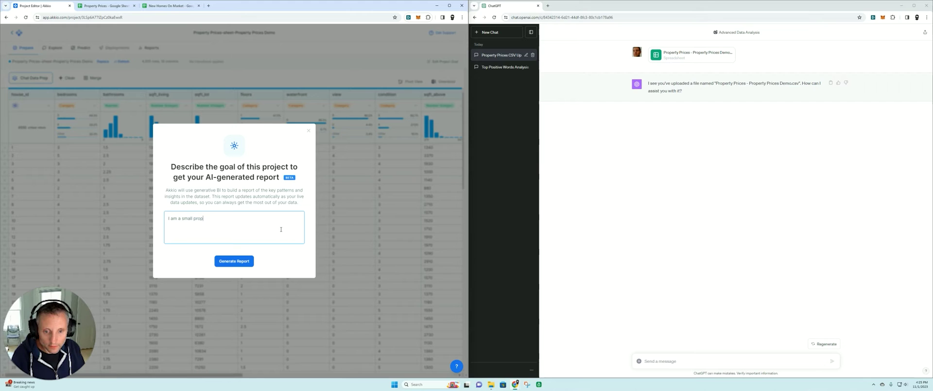
text(k)
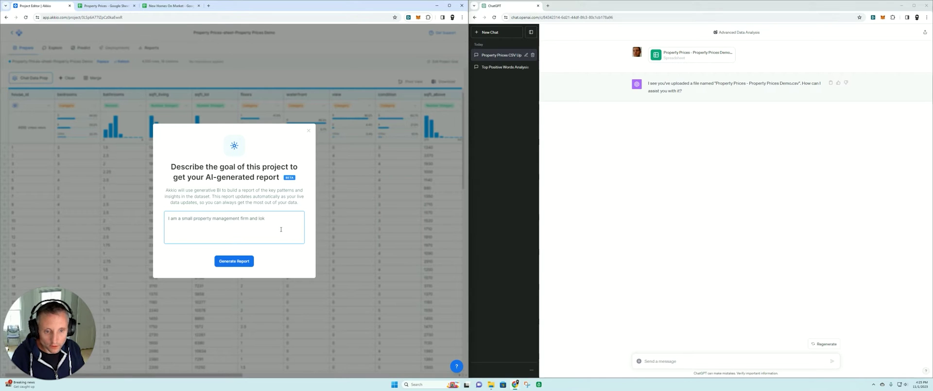
key(BackSpace)
text(oking to buy rent)
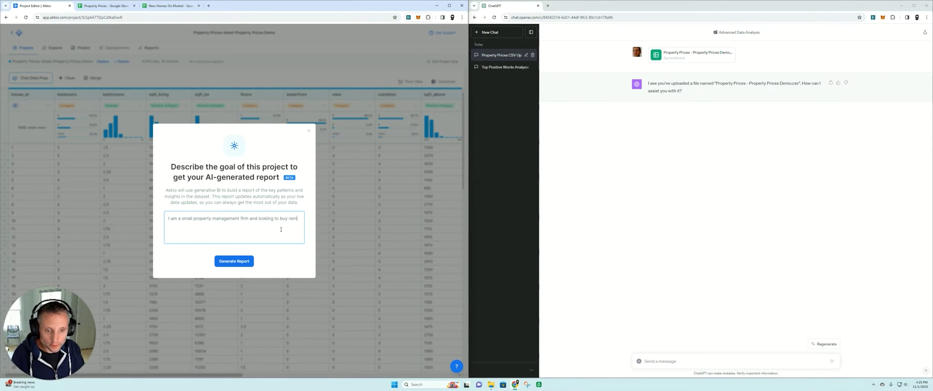
text(al prom)
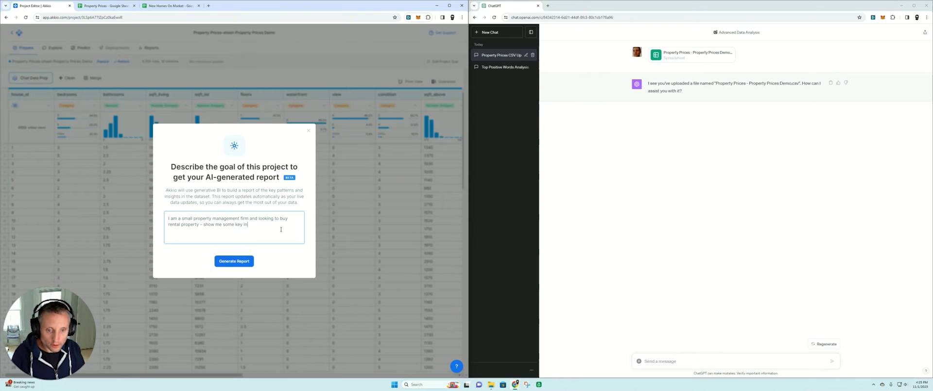
drag(281, 229, 167, 215)
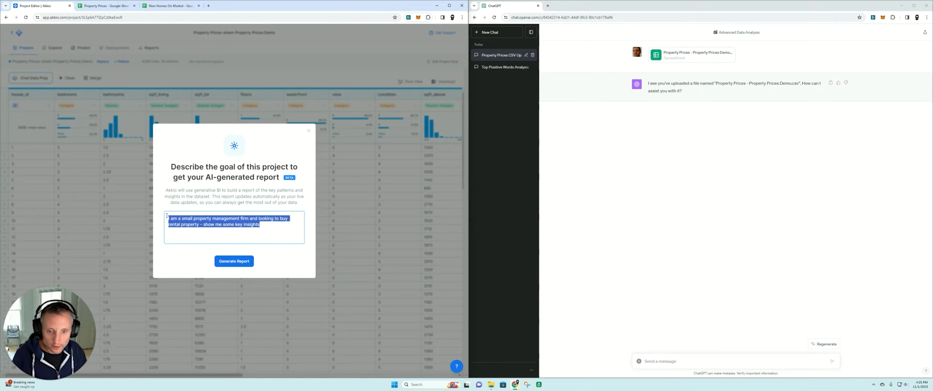
click(234, 261)
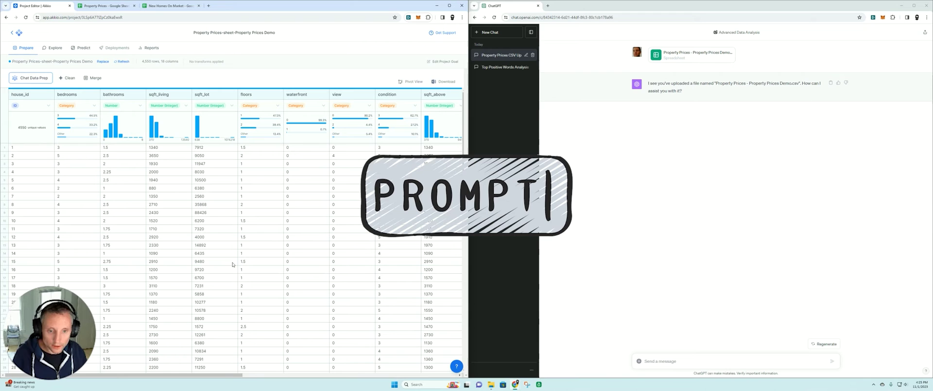
Paste the copied rental-property goal into ChatGPT and send it
click(736, 357)
text(I am a small property management firm and looking to buy rental property - show me some key insights)
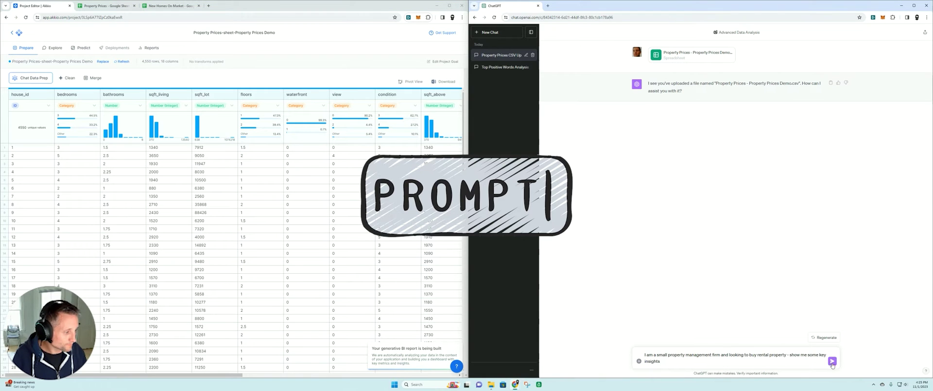
key(Return)
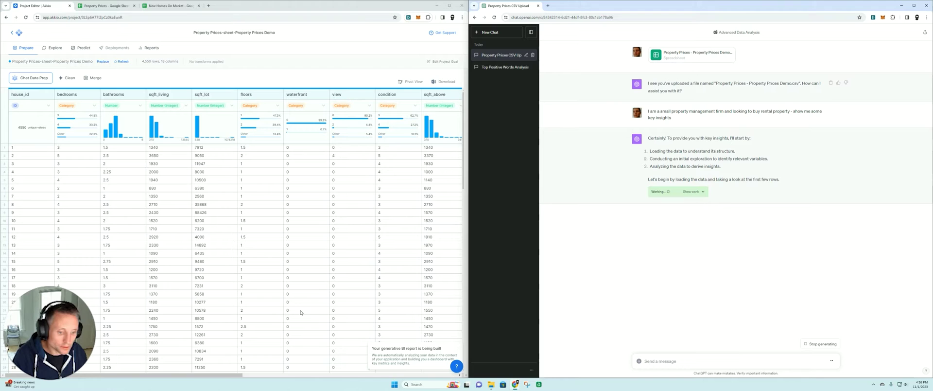
Inspect the price column's distribution and correlations in Akkio, then close the details
click(280, 380)
scroll(278, 230, right, 3)
scroll(278, 231, down, 1)
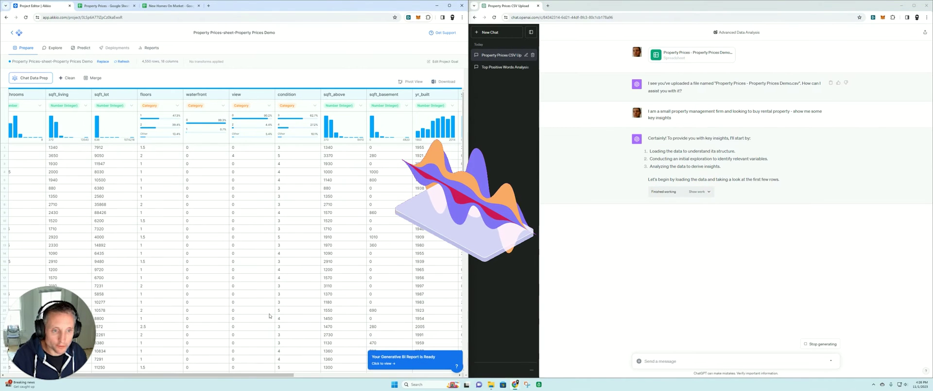
scroll(363, 142, right, 6)
scroll(363, 142, up, 1)
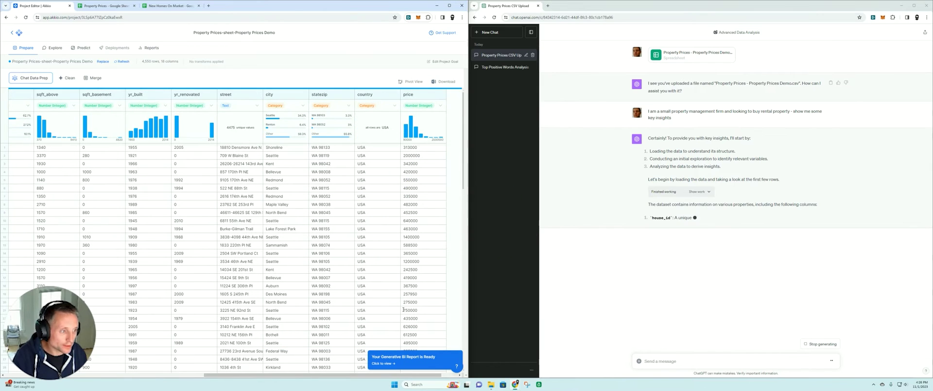
click(398, 138)
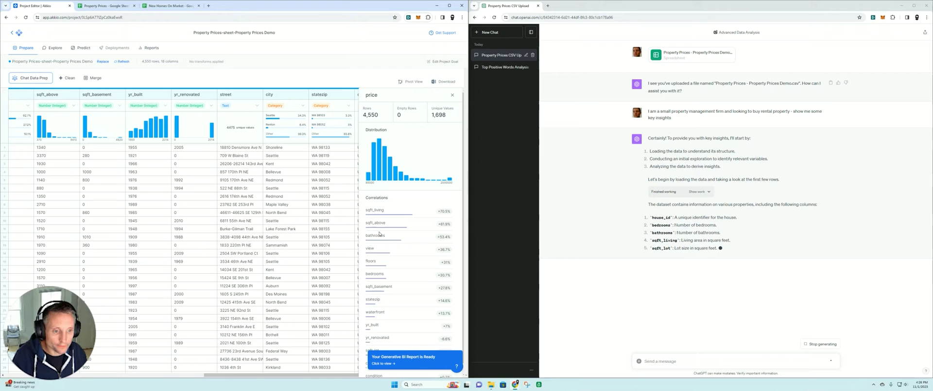
click(452, 95)
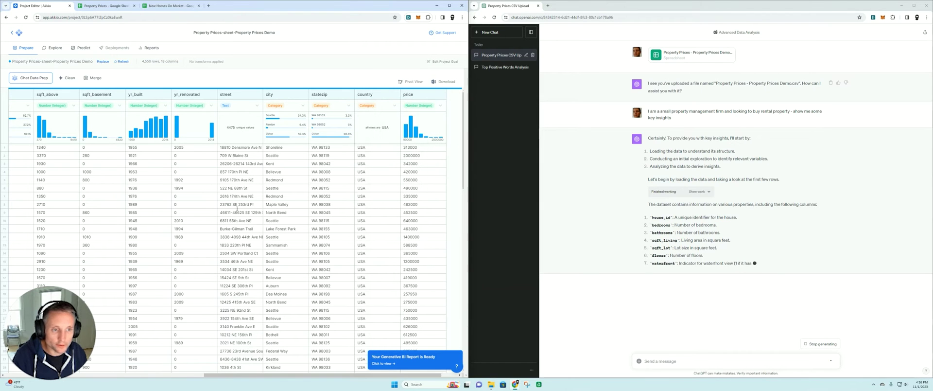
click(149, 48)
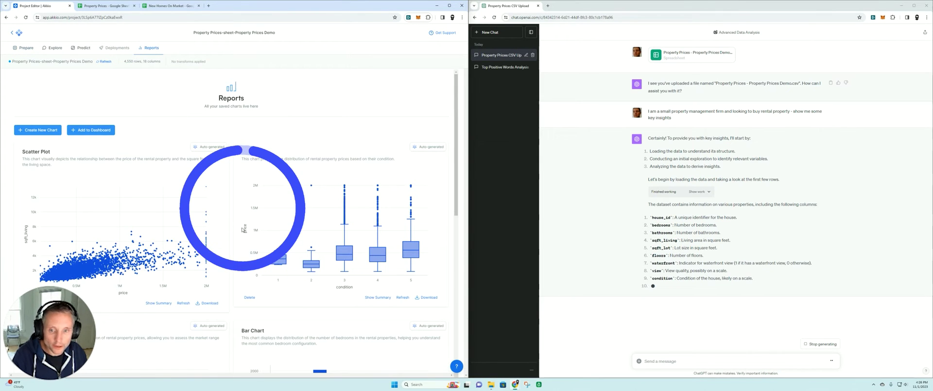
scroll(124, 112, down, 2)
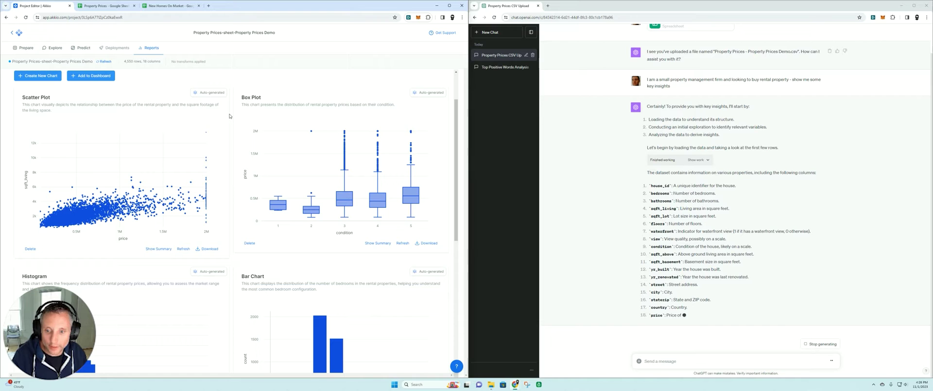
scroll(253, 136, down, 1)
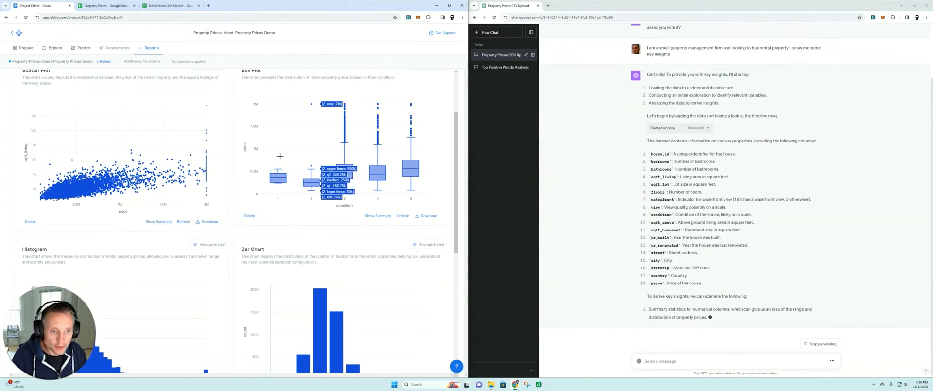
scroll(258, 204, down, 3)
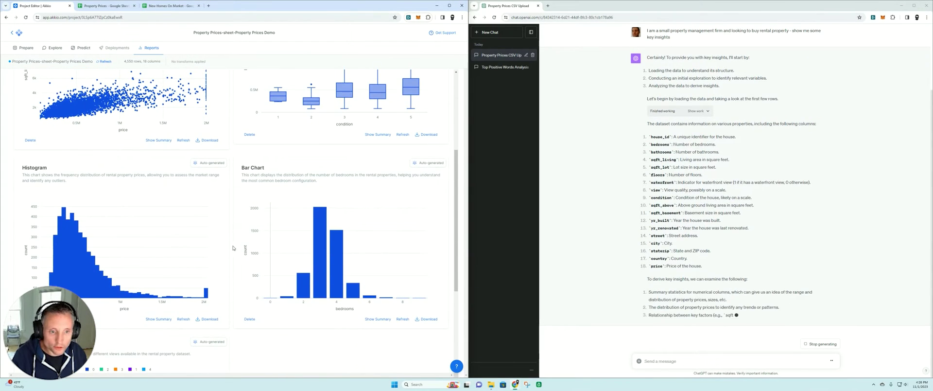
scroll(235, 258, down, 2)
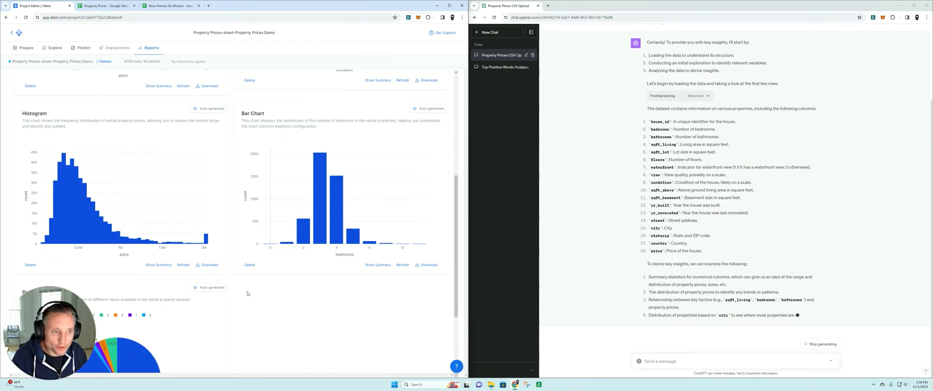
scroll(247, 293, down, 1)
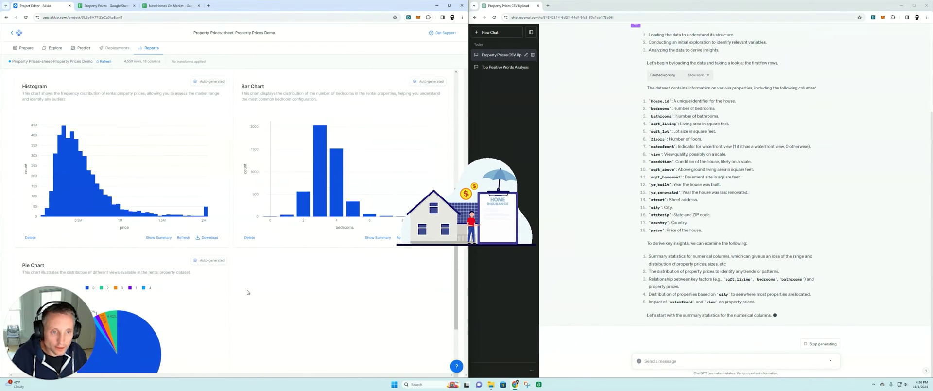
scroll(248, 282, down, 3)
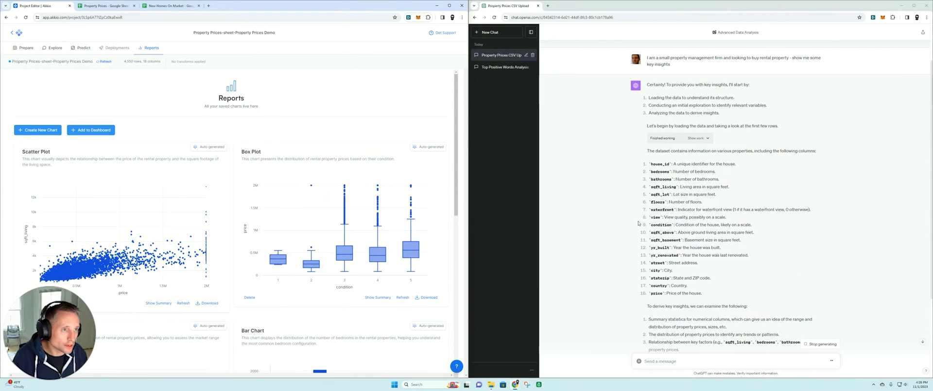
scroll(646, 228, down, 2)
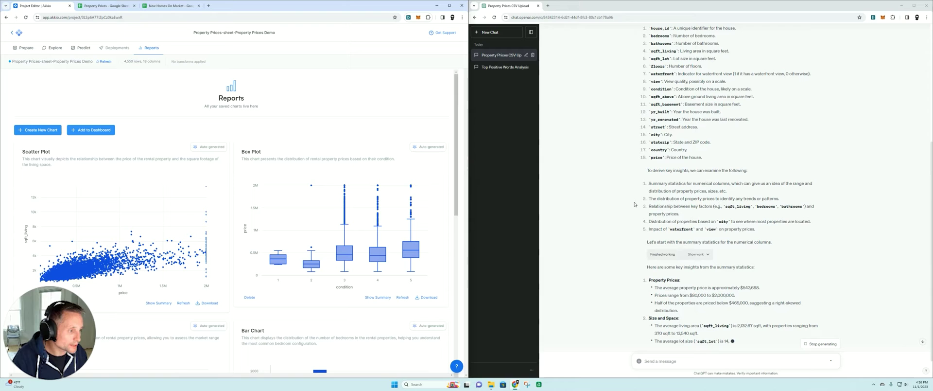
scroll(634, 204, down, 3)
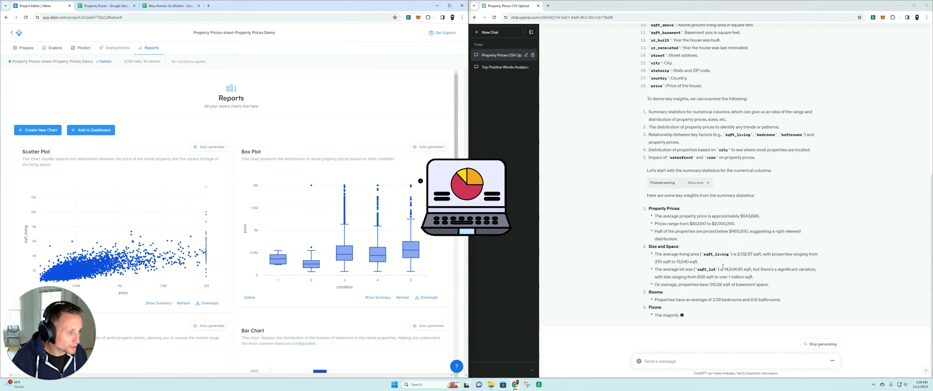
Start the bedroom filter in Akkio's Chat Data Prep and send ChatGPT the rental-property question
click(23, 49)
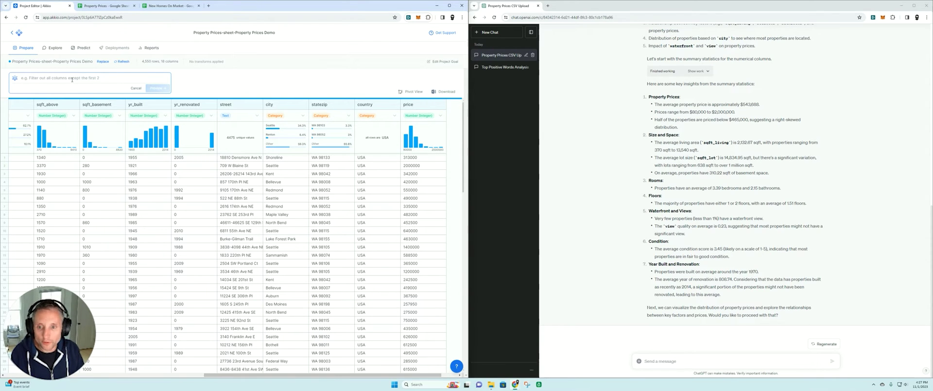
text(fil)
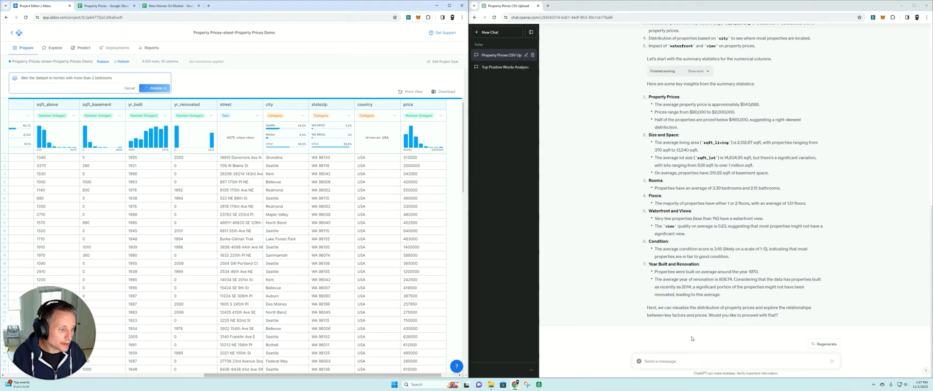
click(689, 360)
text(I am a small property management firm and looking to buy rental property - show me some key insights)
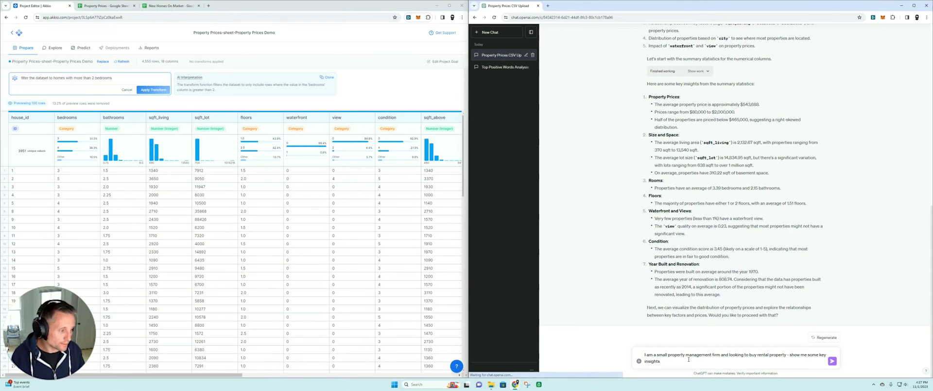
key(Return)
Send the more-than-2-bedrooms filter to ChatGPT and apply it to Akkio's dataset
triple_click(65, 78)
key(ctrl+c)
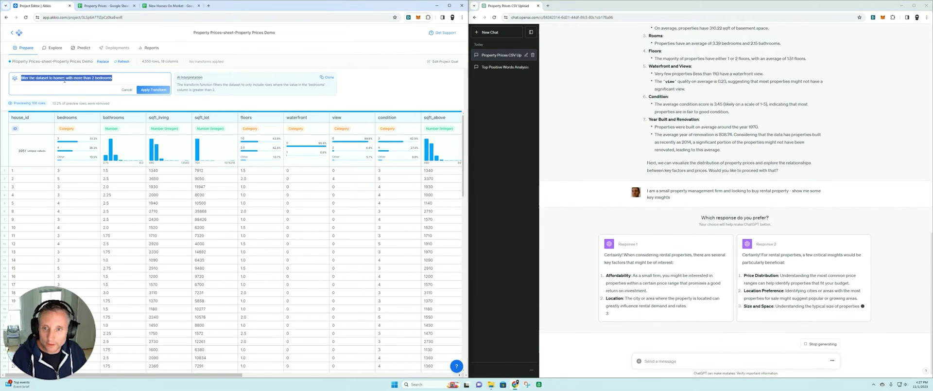
click(749, 354)
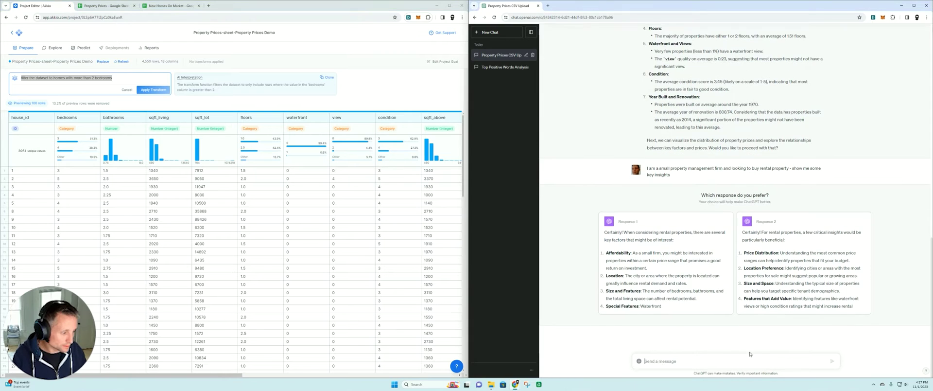
key(ctrl+v)
key(Return)
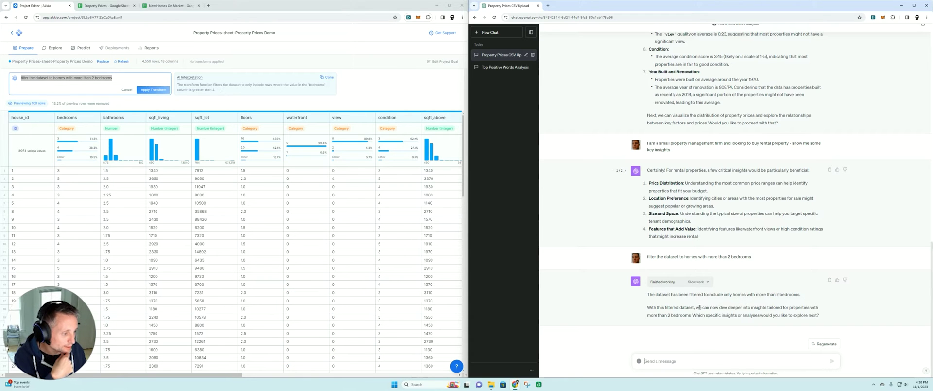
click(153, 94)
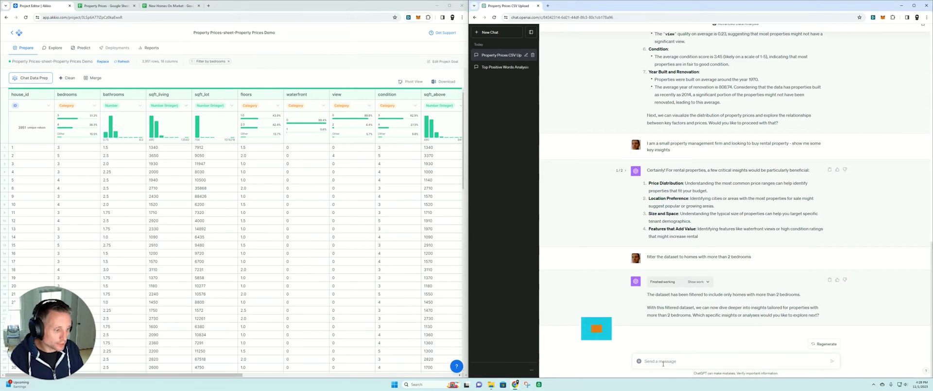
Ask both ChatGPT and Akkio's Chat Explore to 'show me 5 interesting charts about the data'
text(show me 5 interesting charts about the newly filtered dataset)
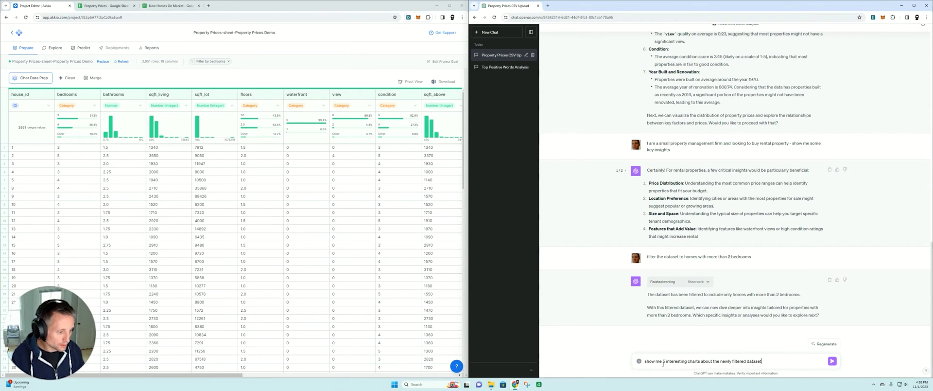
key(Return)
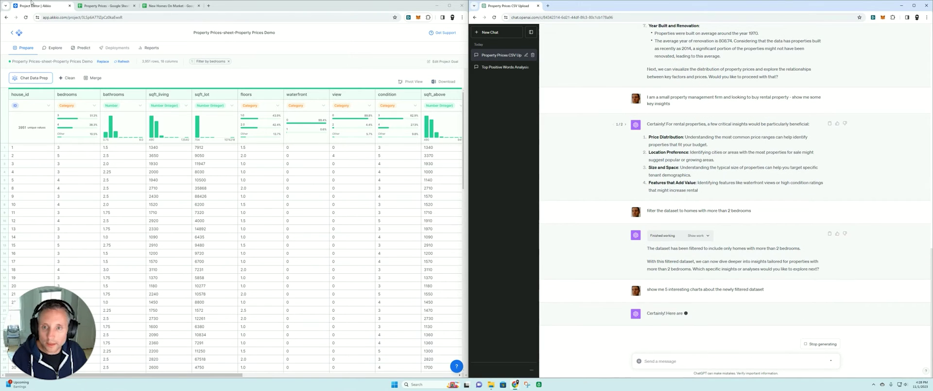
click(53, 48)
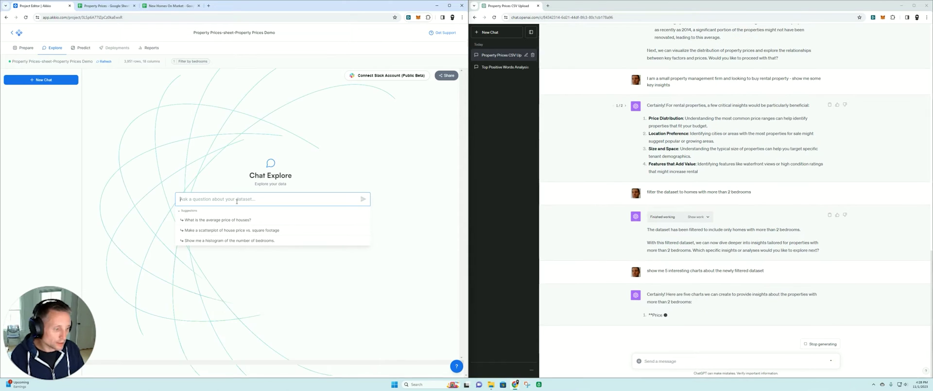
text(show me 5 )
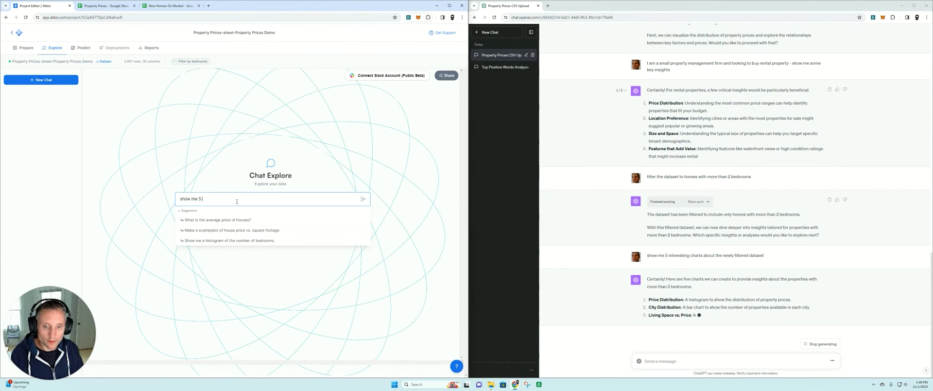
text(interesting charts about the data)
key(Return)
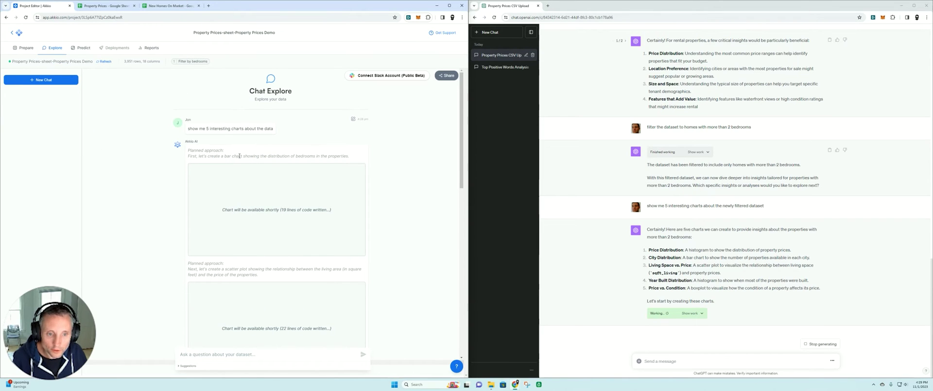
Scroll through Akkio's five charts, from Bedroom Distribution to Year Built vs Price
scroll(291, 170, down, 2)
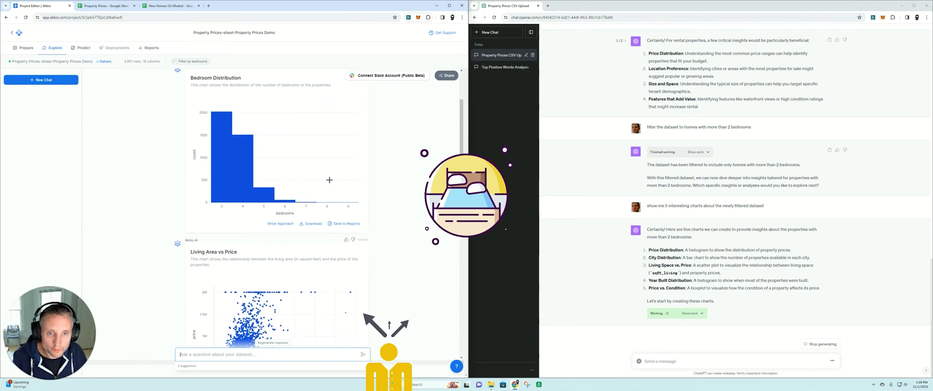
scroll(328, 189, down, 3)
scroll(327, 204, down, 3)
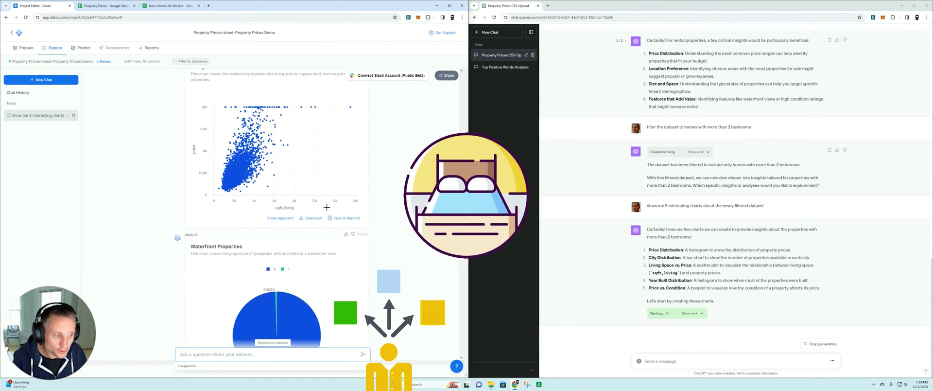
scroll(327, 207, down, 1)
scroll(327, 208, down, 3)
scroll(326, 209, down, 1)
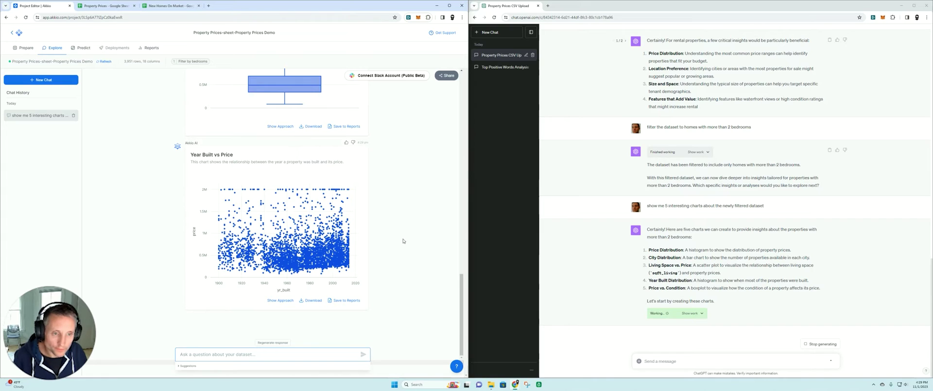
scroll(403, 241, up, 3)
scroll(403, 241, up, 1)
scroll(403, 240, up, 3)
scroll(403, 241, up, 2)
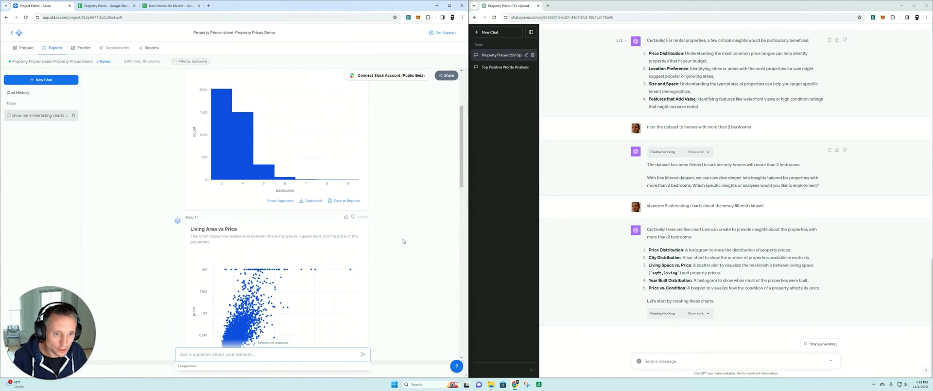
scroll(403, 240, up, 1)
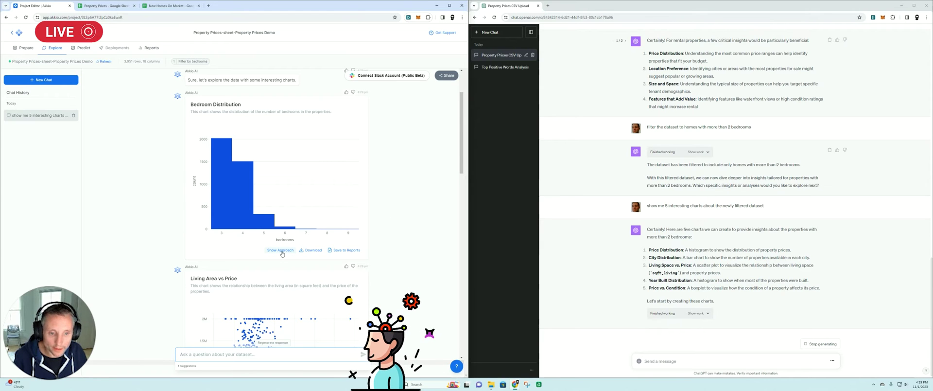
Check how the Bedroom Distribution chart was made and browse the saved Reports page
click(281, 251)
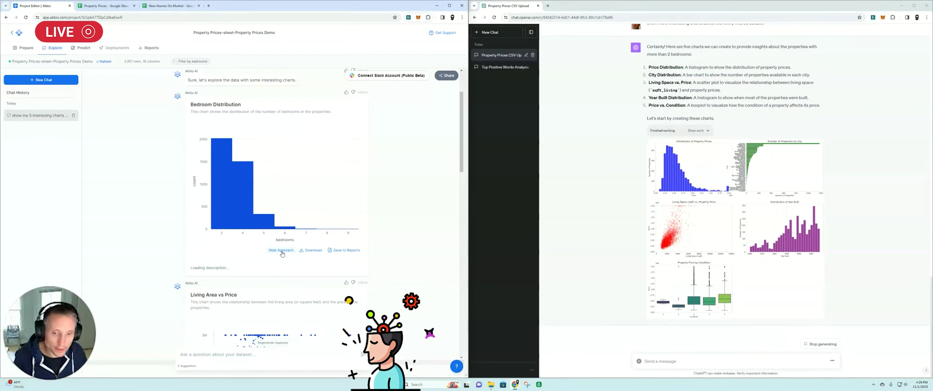
click(148, 49)
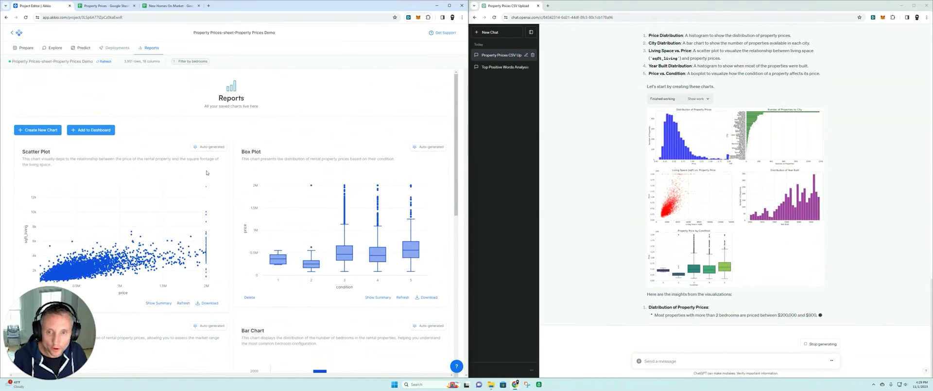
click(53, 48)
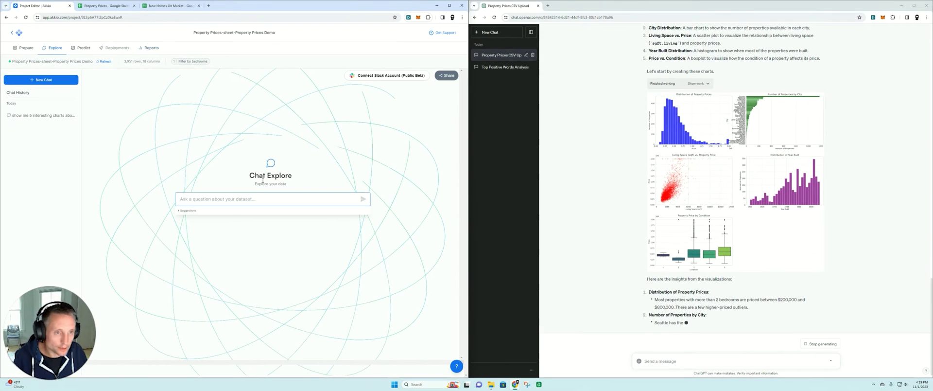
click(42, 115)
click(149, 48)
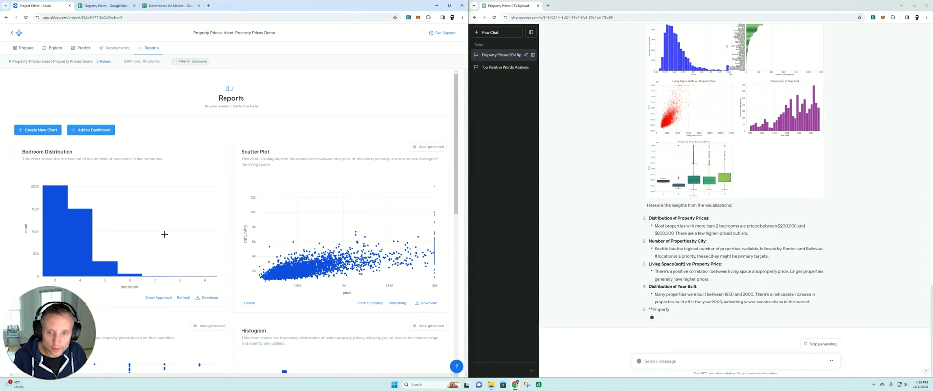
scroll(754, 148, up, 2)
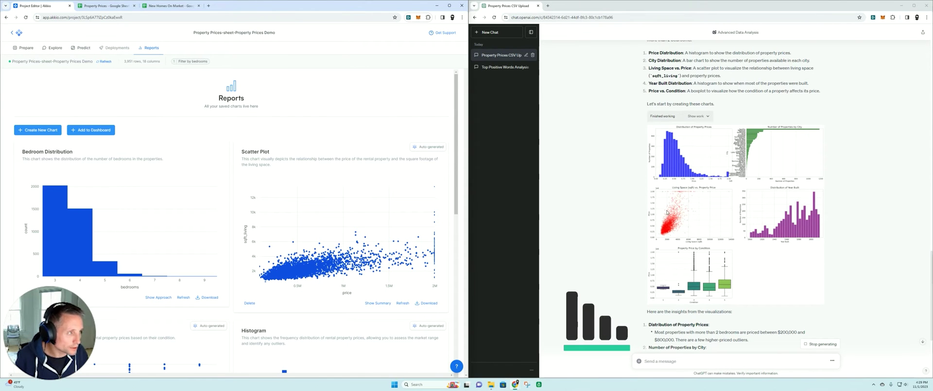
scroll(637, 246, down, 3)
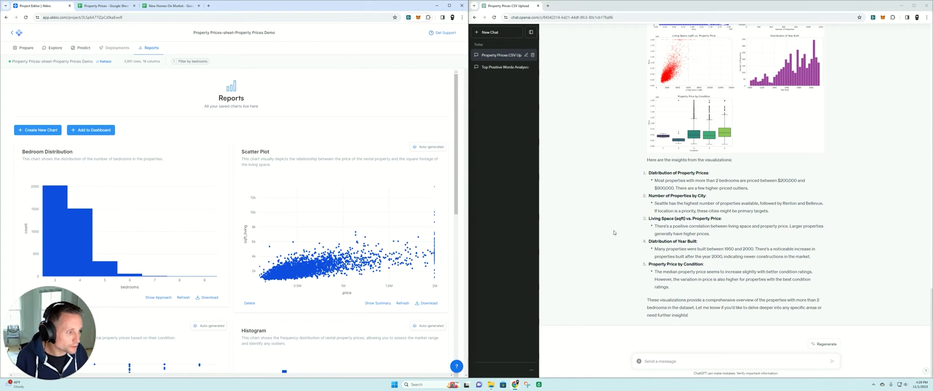
Create an Akkio predictive model with price as the field to predict
click(82, 48)
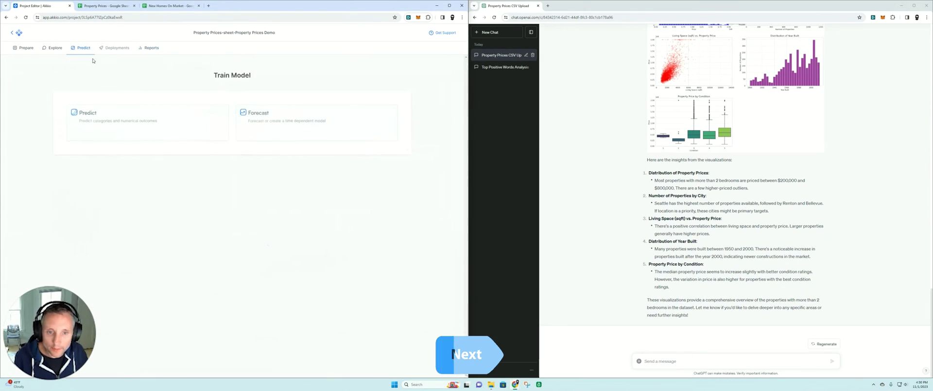
click(154, 125)
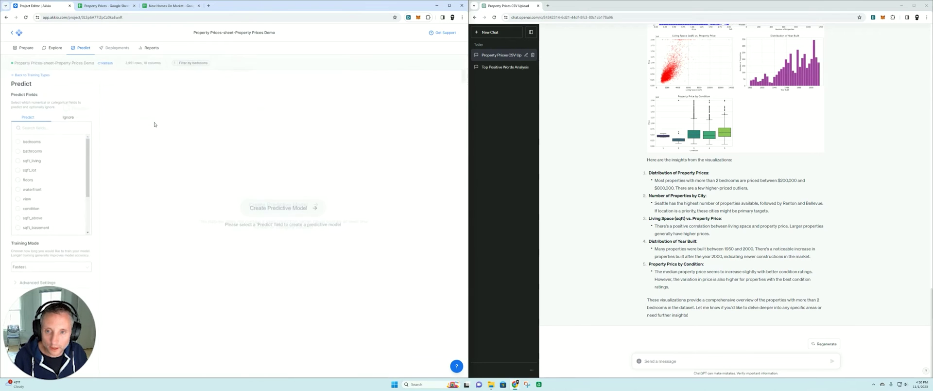
scroll(51, 223, down, 3)
click(25, 227)
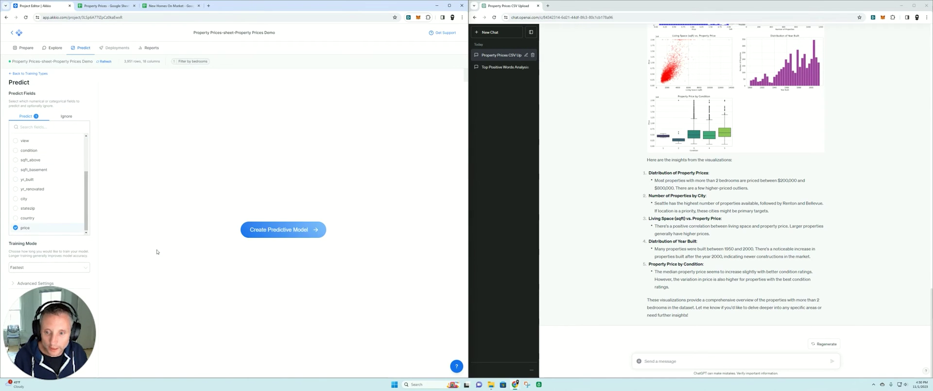
click(269, 234)
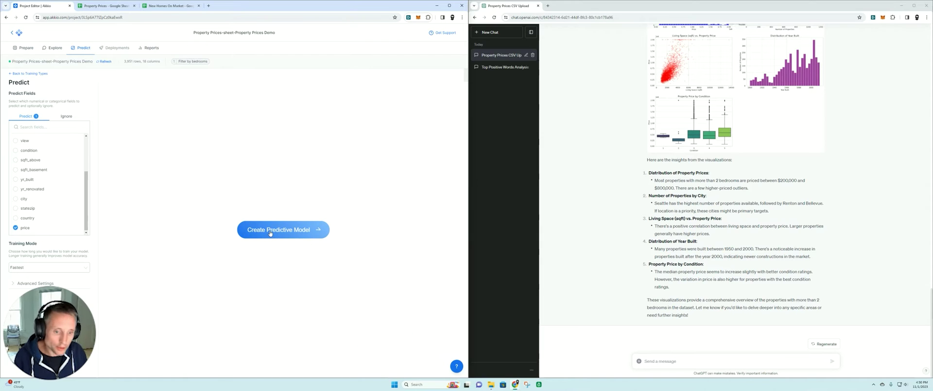
Ask ChatGPT for a home-price model, then request a more complex model
click(689, 361)
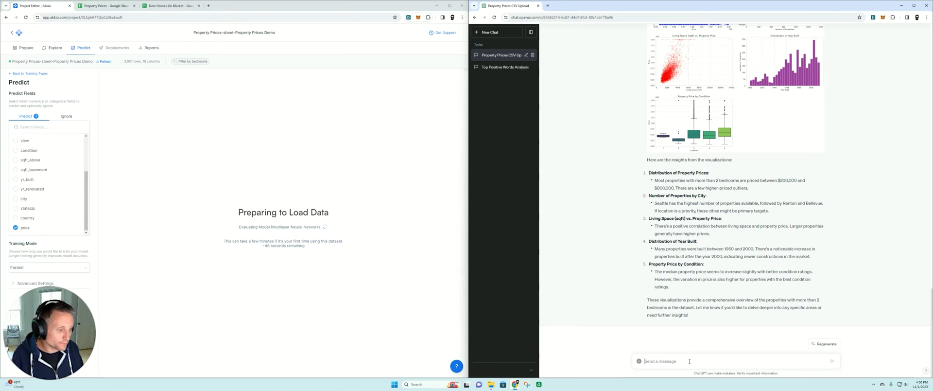
text(Build me a machi)
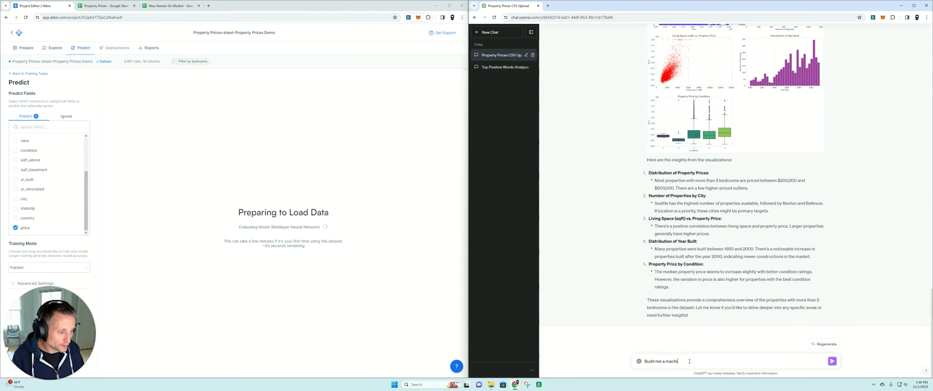
text(d)
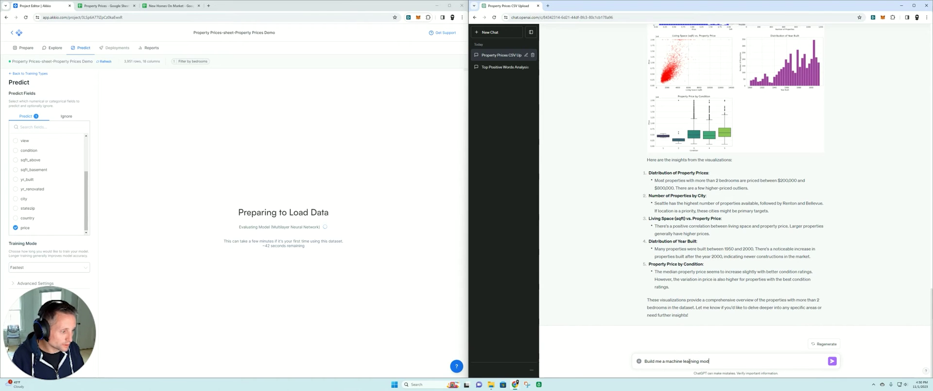
text(es)
key(Return)
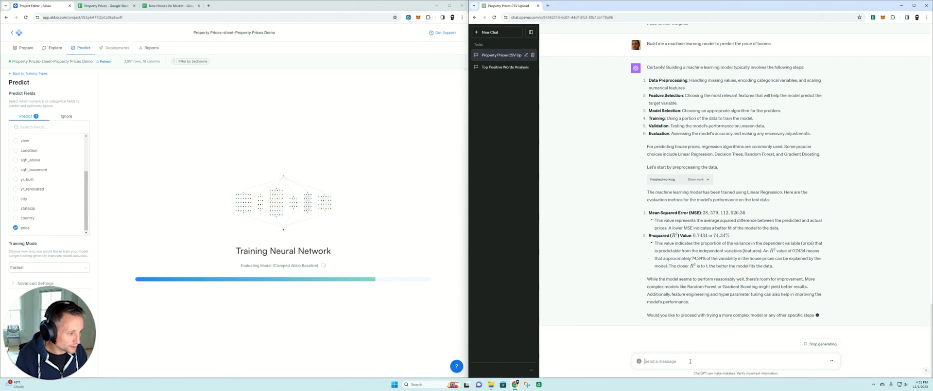
text(y)
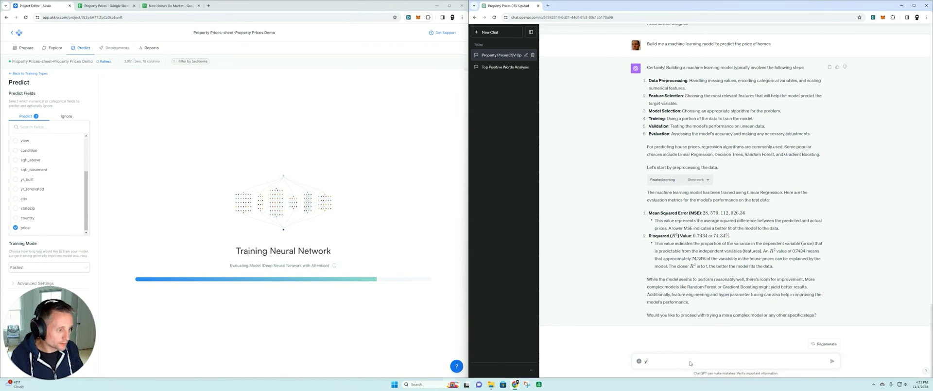
text(es, lets use a more complex model)
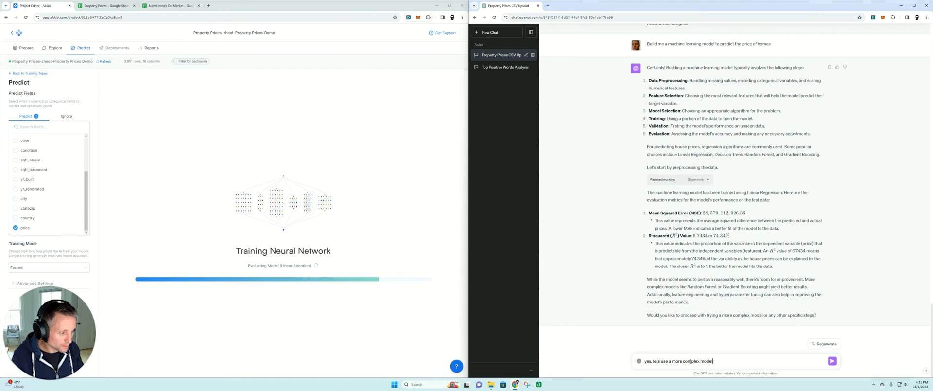
key(Return)
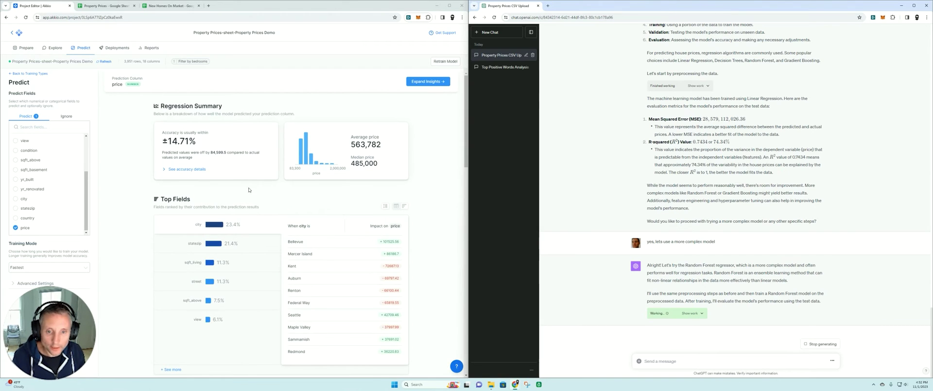
Show the model's accuracy details and sort Top Fields by positive impact
click(187, 168)
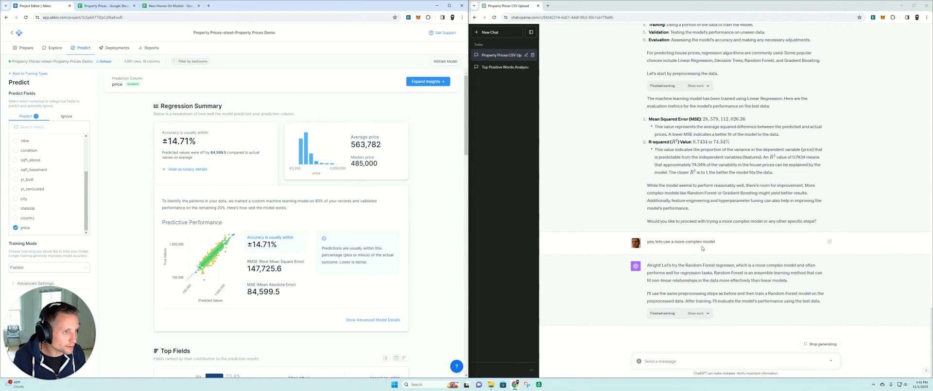
scroll(391, 253, down, 3)
scroll(387, 204, down, 2)
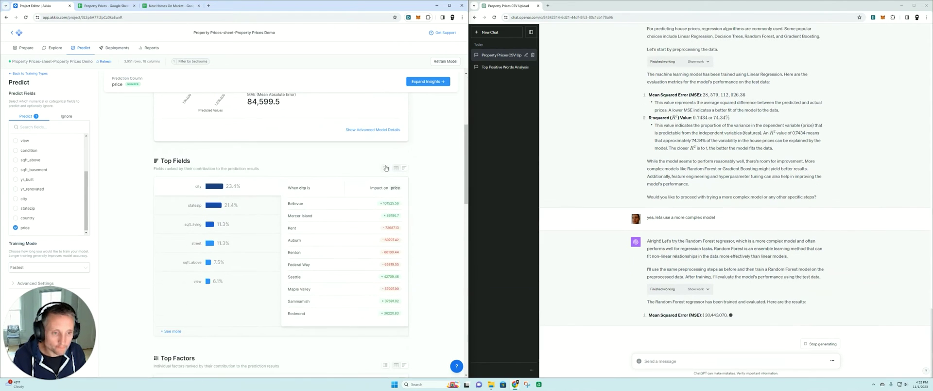
click(386, 170)
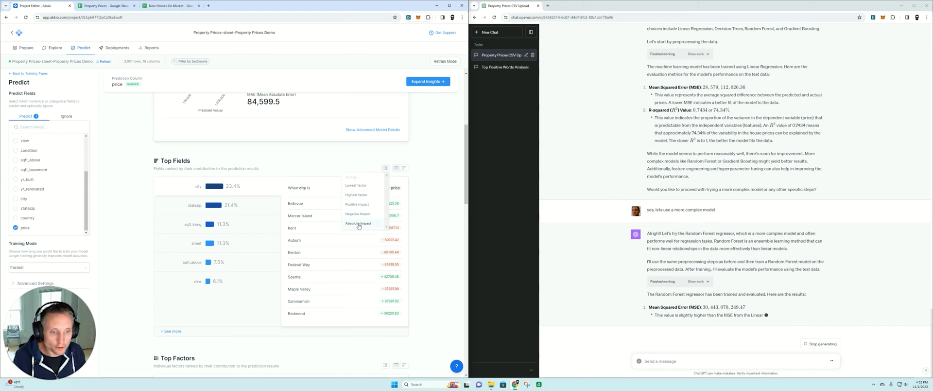
click(357, 205)
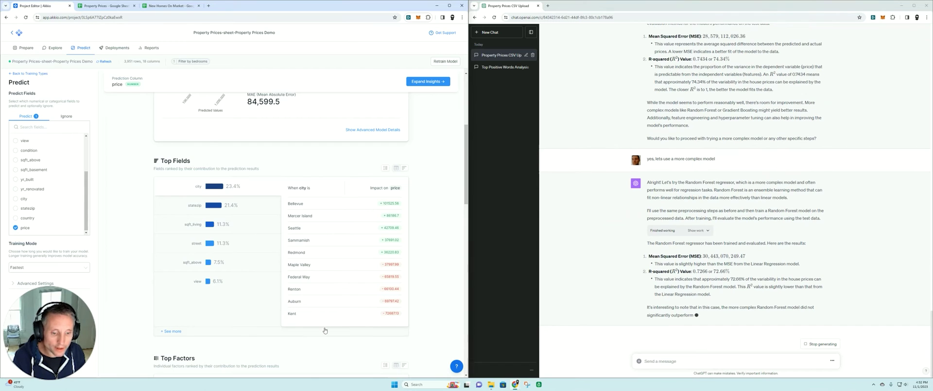
Inspect how sqft_living affects the predicted price
click(233, 224)
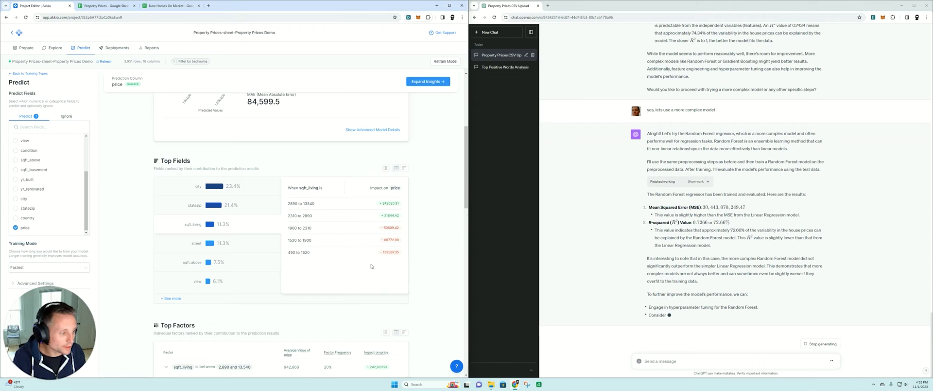
scroll(370, 269, down, 2)
scroll(370, 268, down, 3)
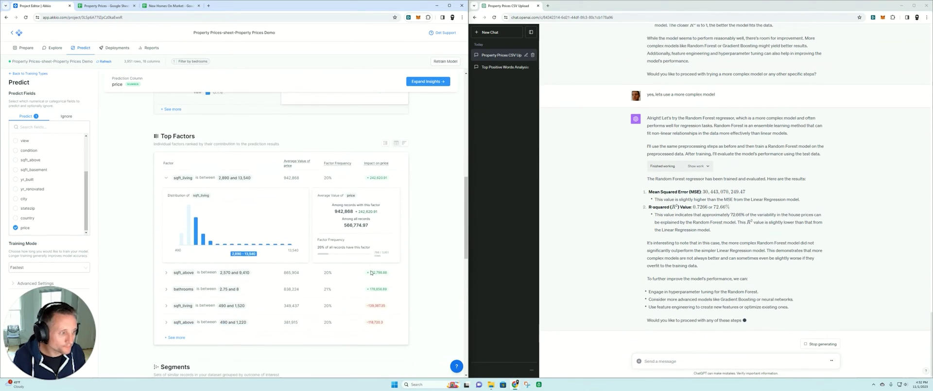
scroll(340, 243, down, 2)
scroll(293, 220, up, 2)
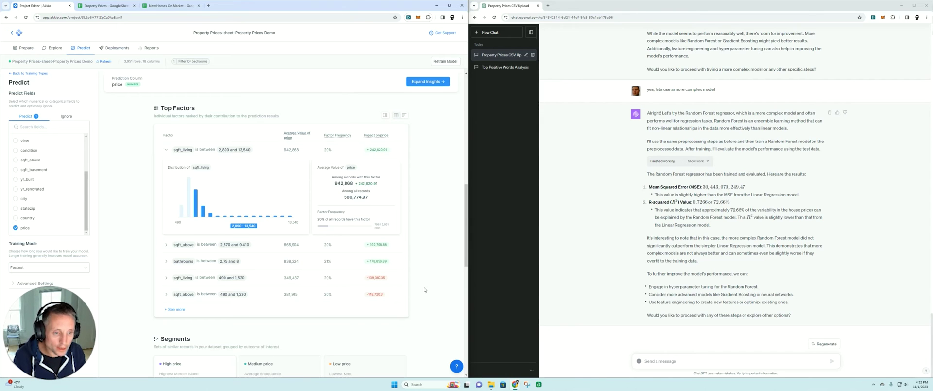
scroll(424, 290, down, 3)
scroll(340, 292, down, 2)
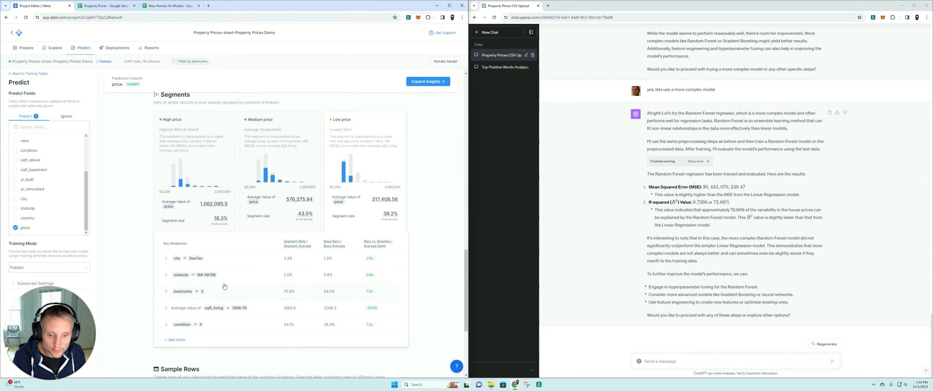
Expand the Segments' Key Similarities for the High price segment and check the Sample Rows
click(176, 340)
scroll(269, 282, down, 2)
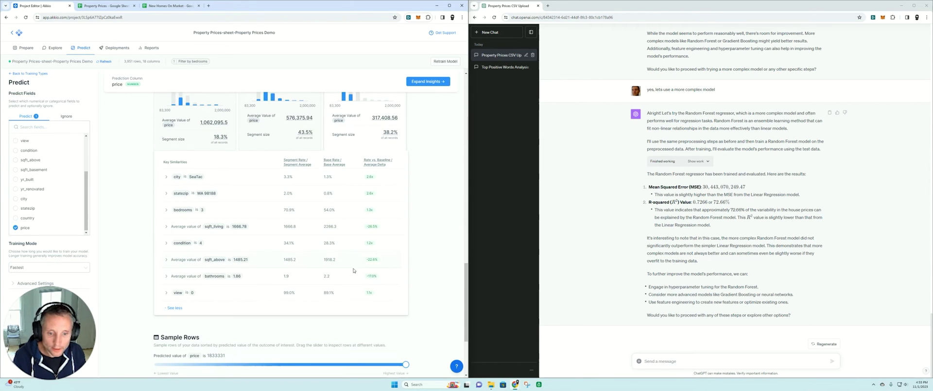
scroll(381, 281, up, 2)
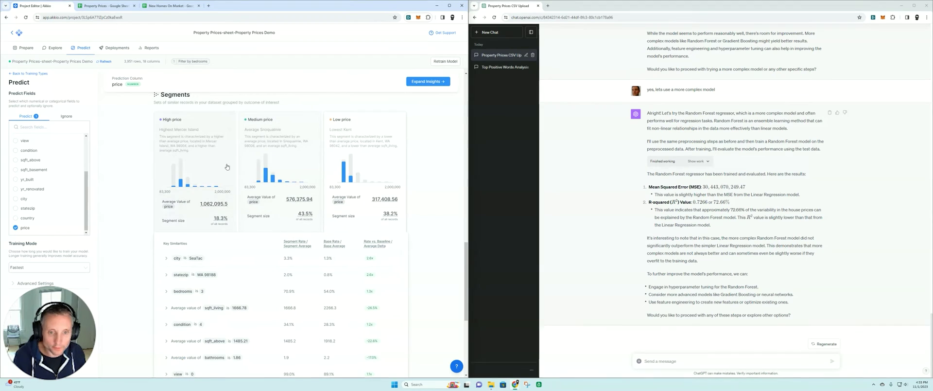
click(204, 210)
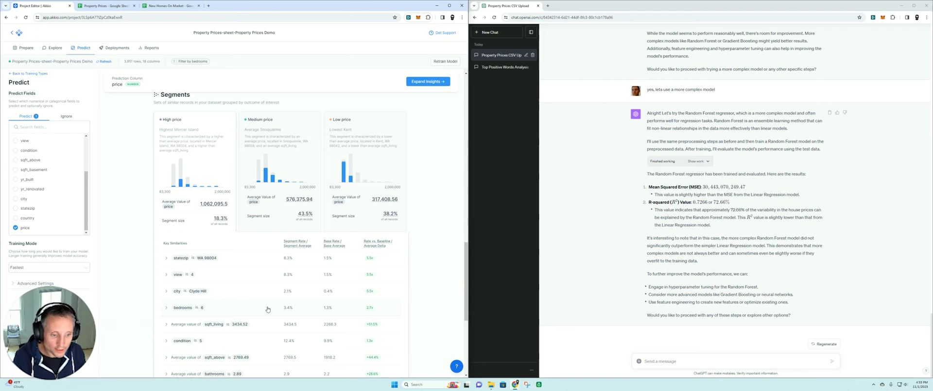
scroll(267, 309, down, 3)
scroll(279, 308, down, 1)
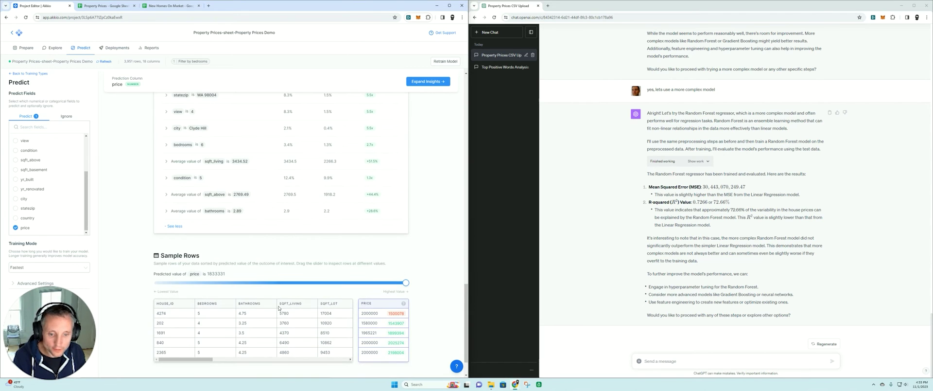
scroll(279, 309, up, 6)
scroll(279, 308, up, 5)
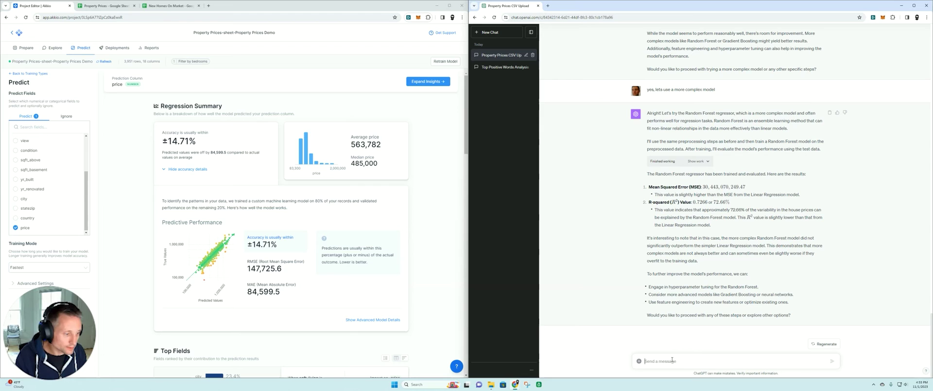
Ask ChatGPT for its Random Forest model's mean absolute error (about $109,848.84)
text(what is the mean absoulte error of that model?)
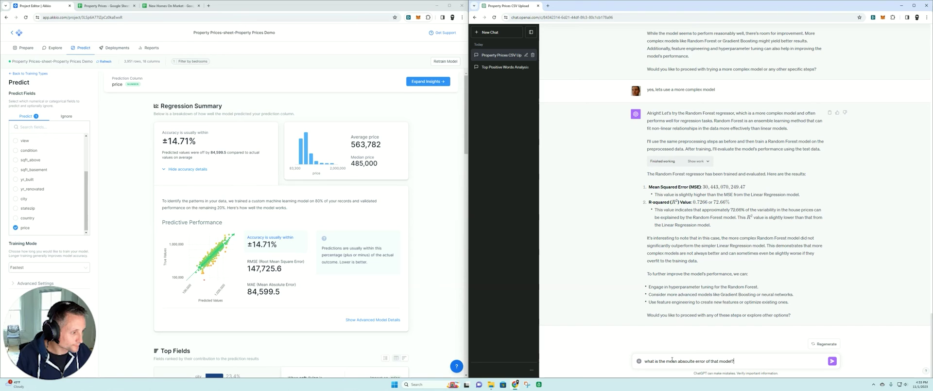
key(Return)
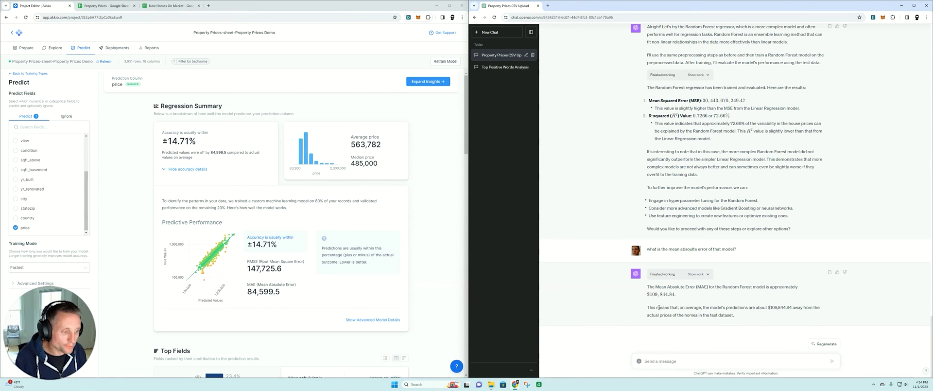
Deploy the price model via Google Sheets to the New Homes On Market sheet and view that sheet
click(118, 48)
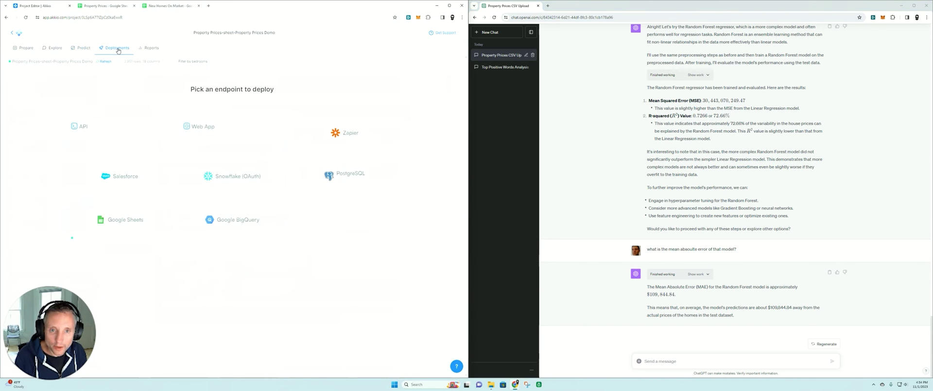
click(147, 222)
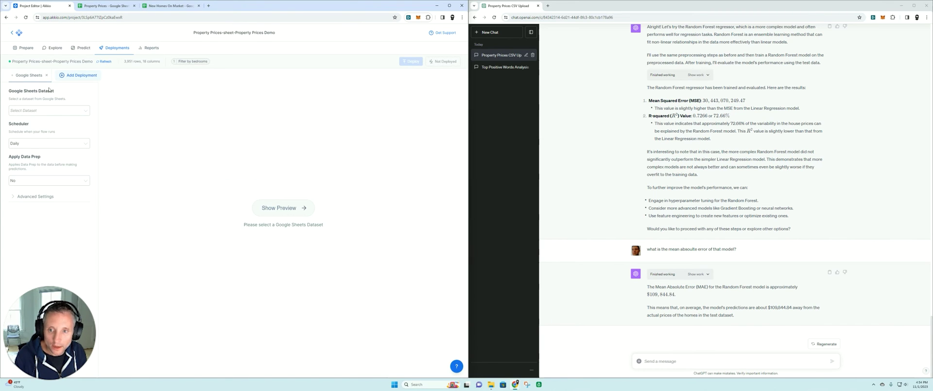
click(68, 111)
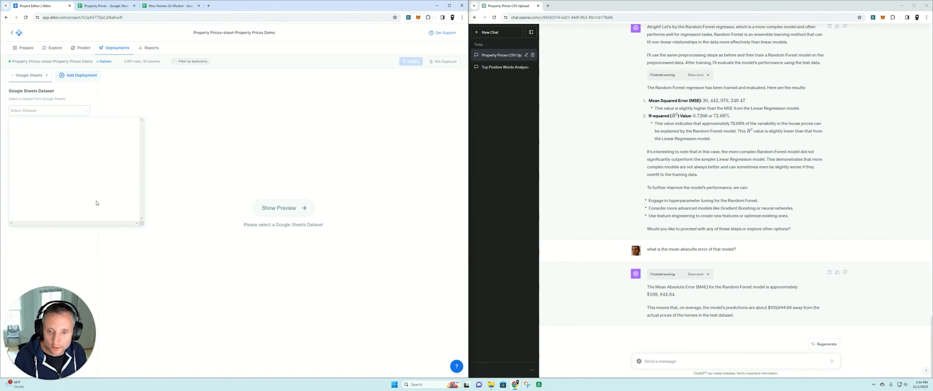
click(95, 203)
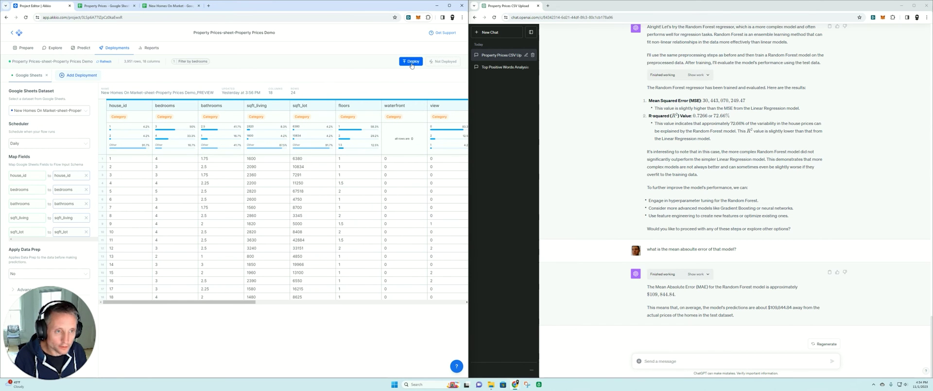
click(411, 62)
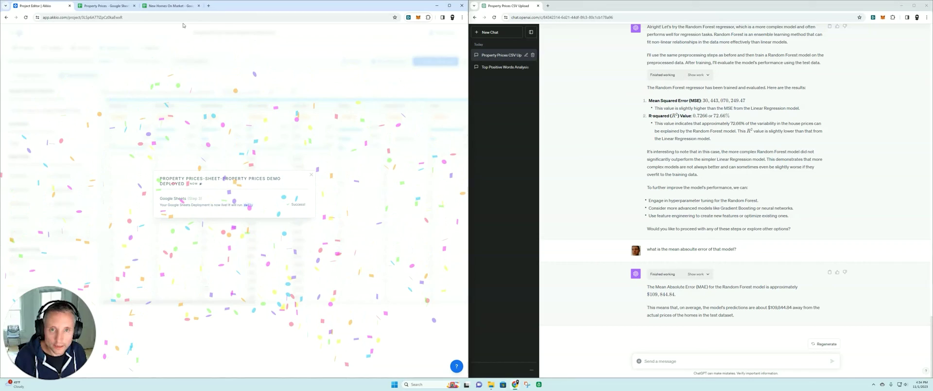
click(183, 7)
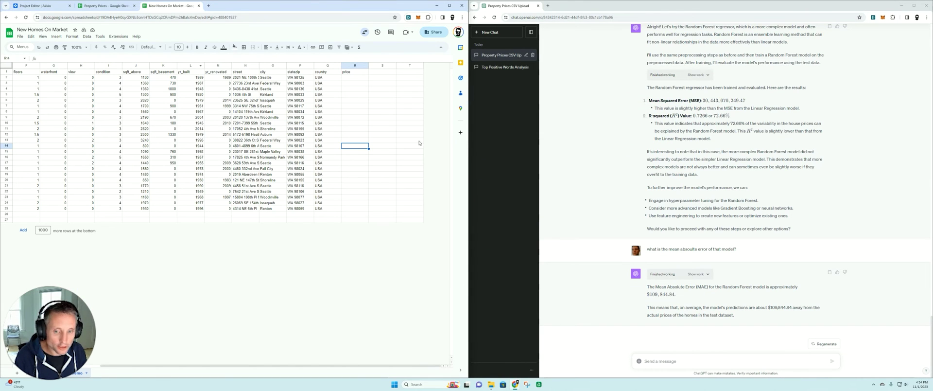
Ask ChatGPT whether it can predict prices for new homes
click(722, 362)
text(c)
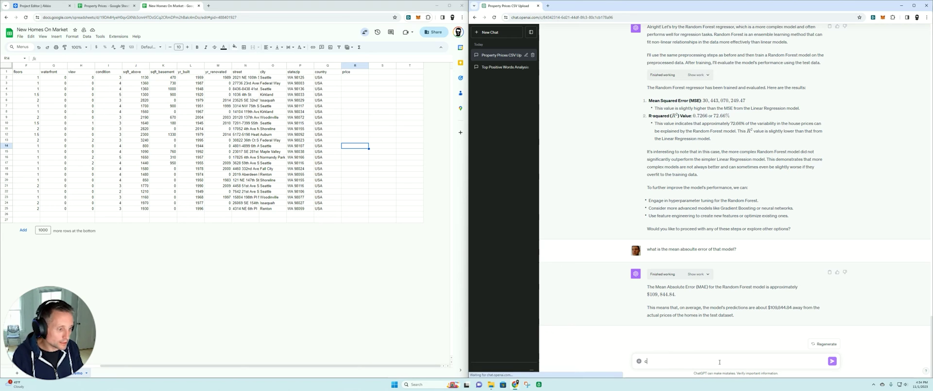
text(an you predict new home pric)
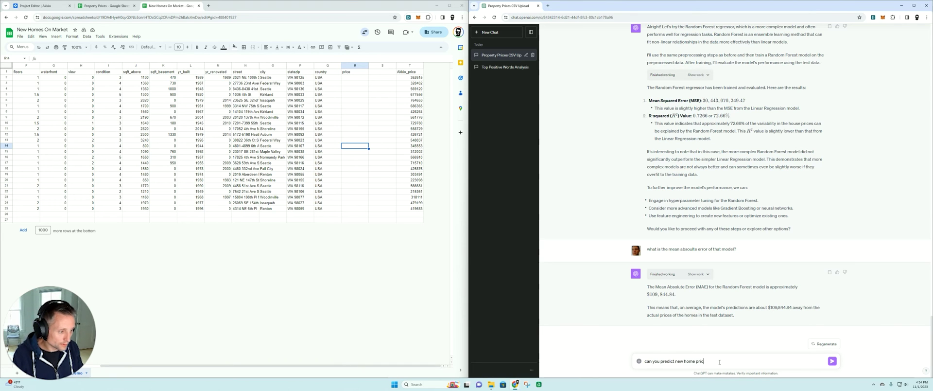
text(?)
key(Return)
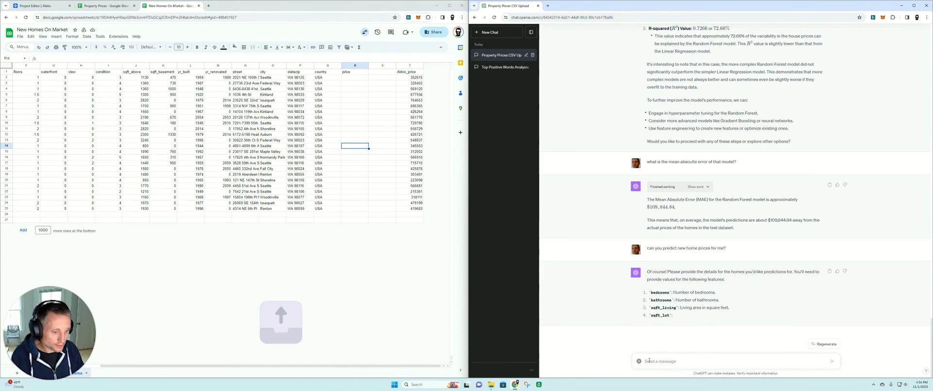
Attach the New Homes On Market file, request predictions from its ML model, and ask for a downloadable filled-in file
drag(204, 173, 700, 354)
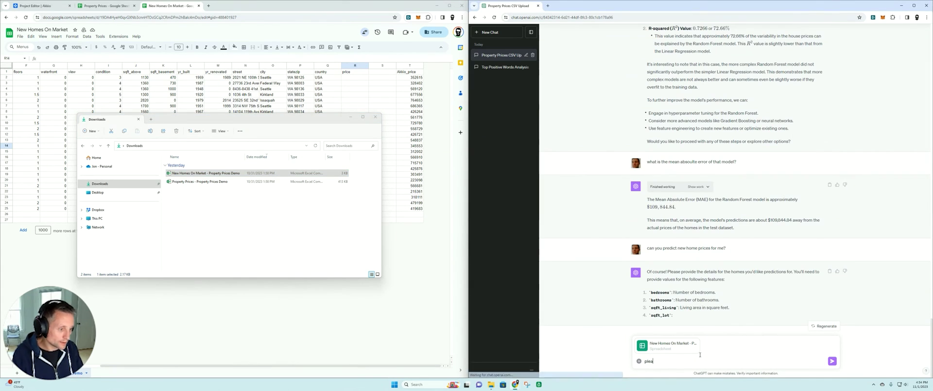
text(please predict the prices in this d)
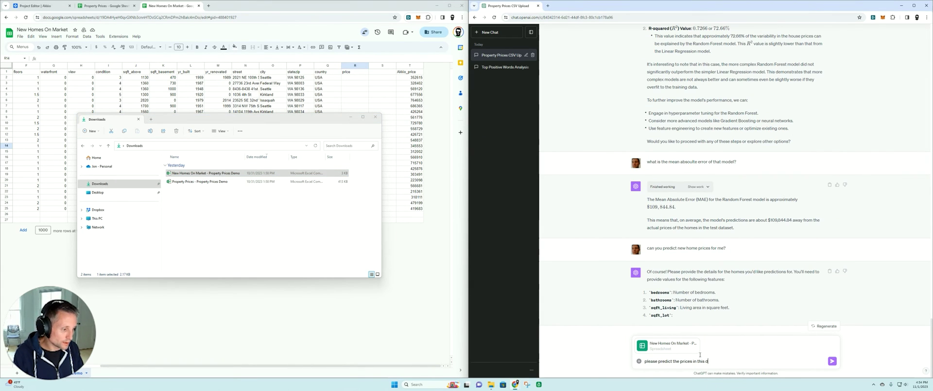
text(ng your ML mod)
text(el)
key(Return)
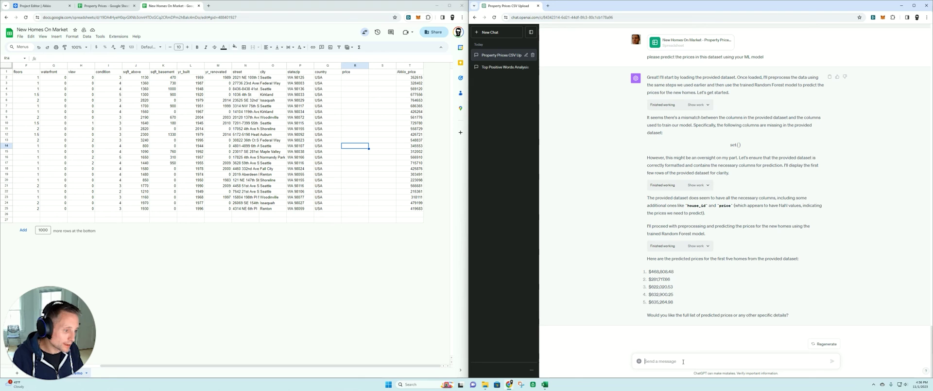
text(can you)
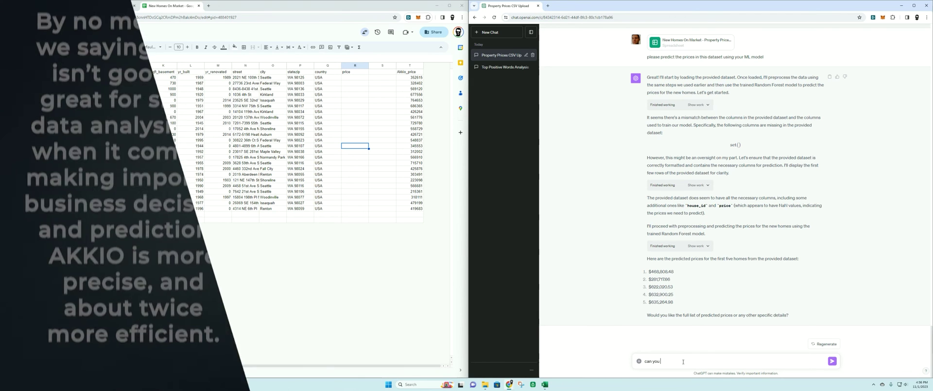
text( fill in the prediction)
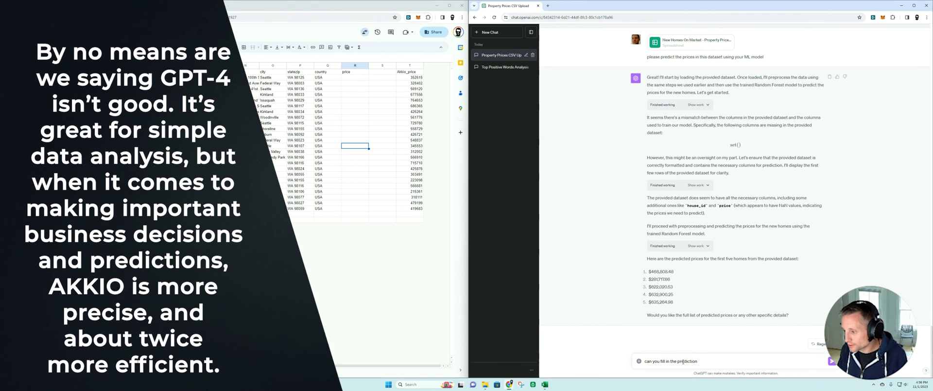
text(s and let me do)
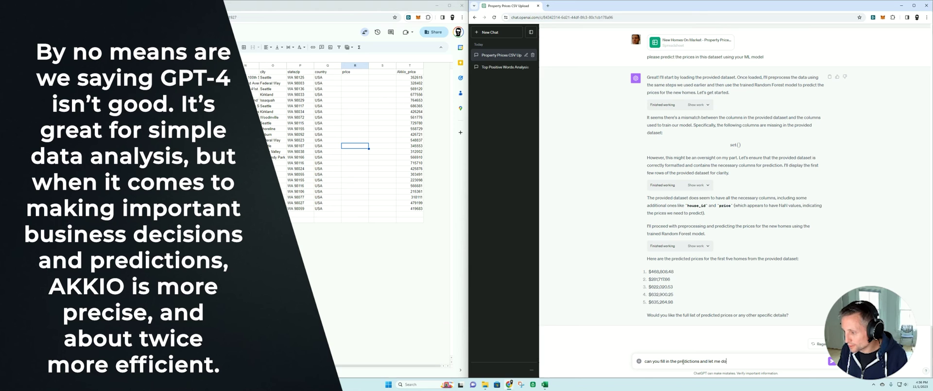
text(wnload the file?)
key(Return)
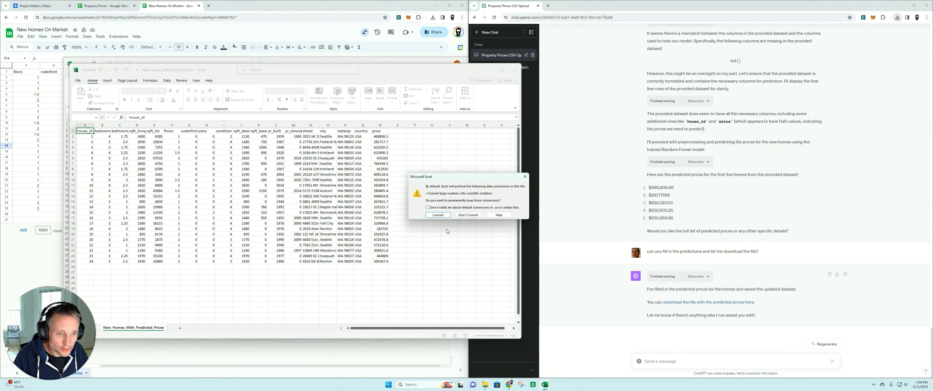
Open the downloaded workbook without converting, check R2:R25 predicted price totals, then close Excel
click(468, 214)
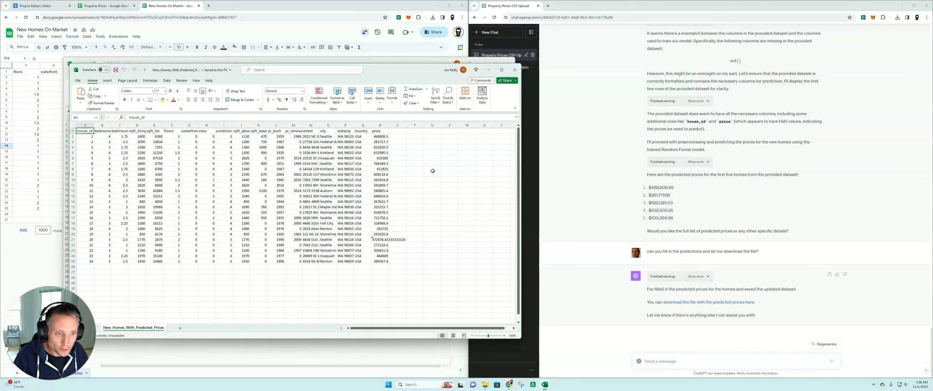
click(426, 158)
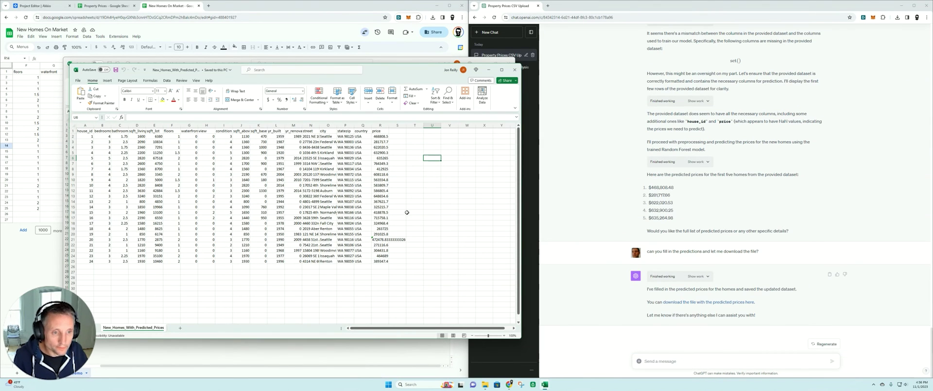
mouse_move(397, 63)
mouse_down()
mouse_move(393, 73)
mouse_move(771, 48)
mouse_up()
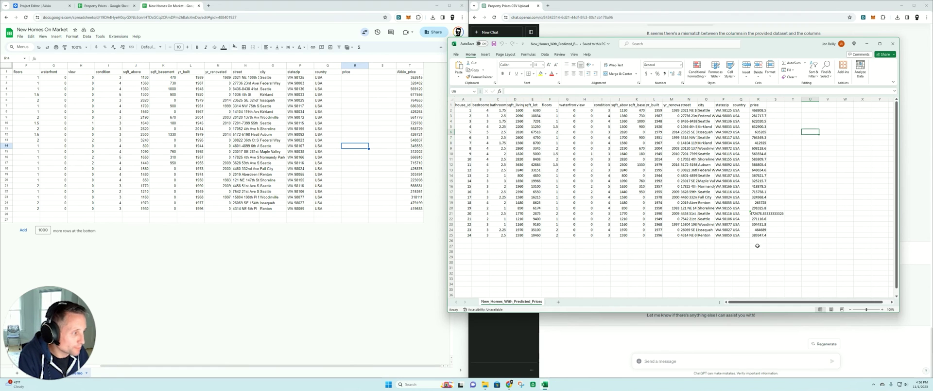
drag(761, 111, 758, 234)
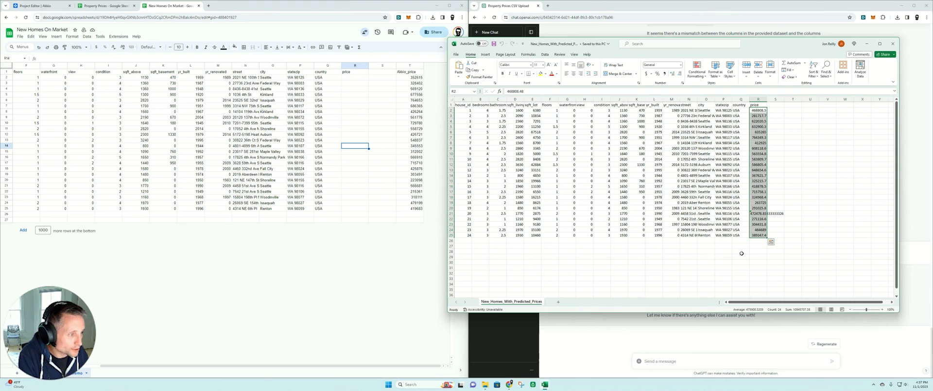
click(742, 255)
click(893, 45)
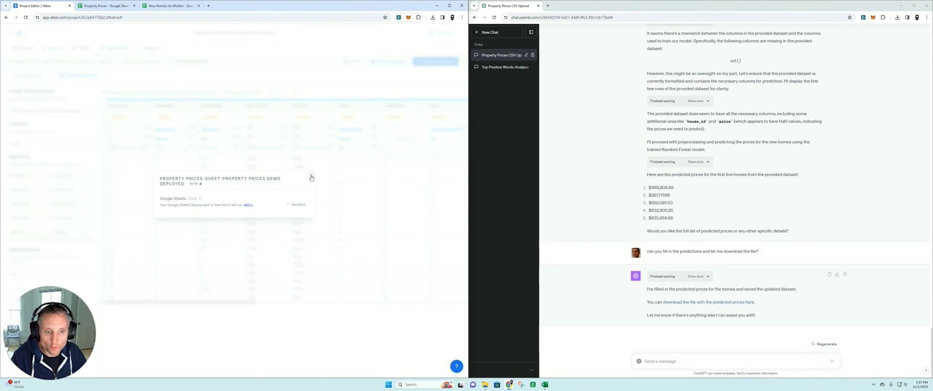
Dismiss the Deployed notice, open Reports, and zoom the price-versus-living-area scatter plot into its lower-price cluster
click(311, 176)
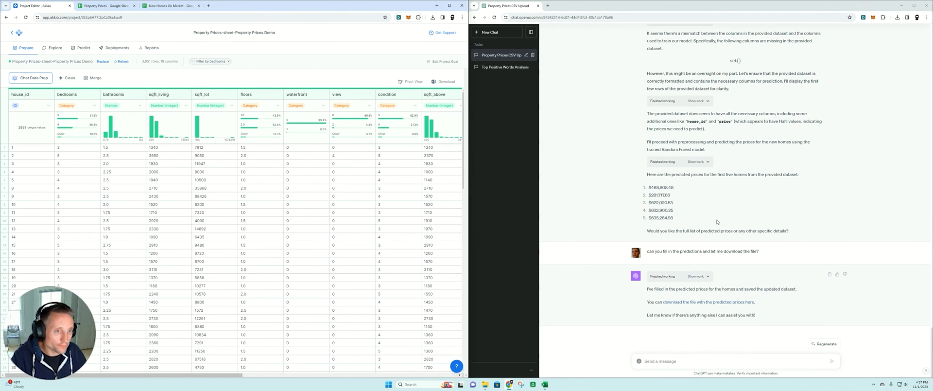
scroll(716, 222, up, 5)
scroll(722, 234, up, 5)
scroll(725, 246, up, 5)
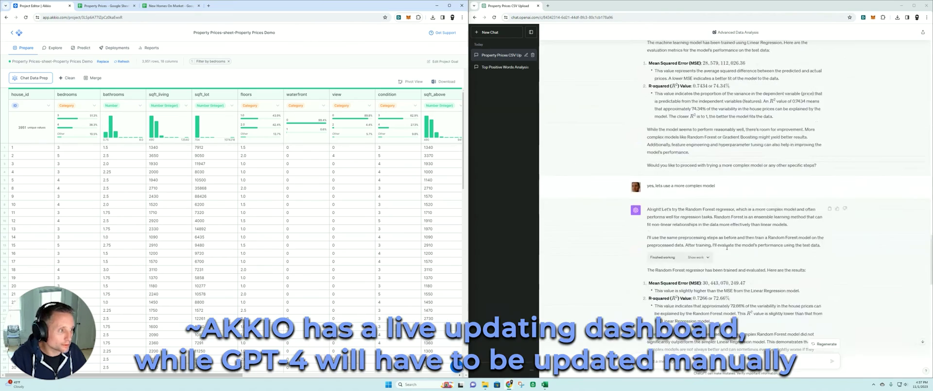
scroll(728, 250, up, 3)
scroll(728, 251, up, 5)
scroll(729, 234, up, 3)
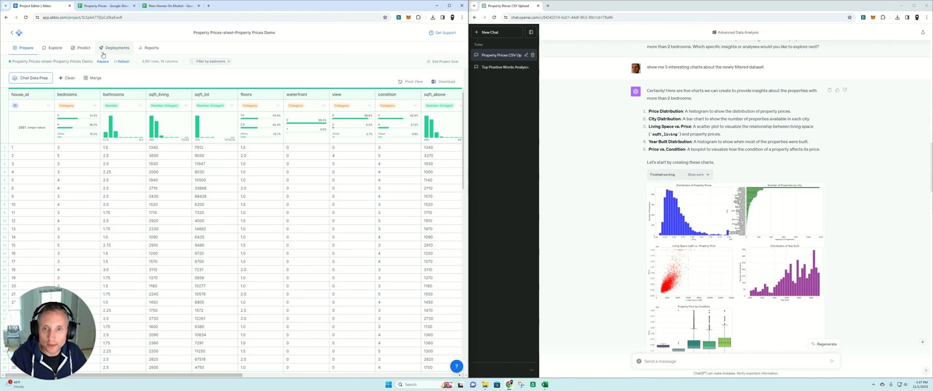
click(151, 47)
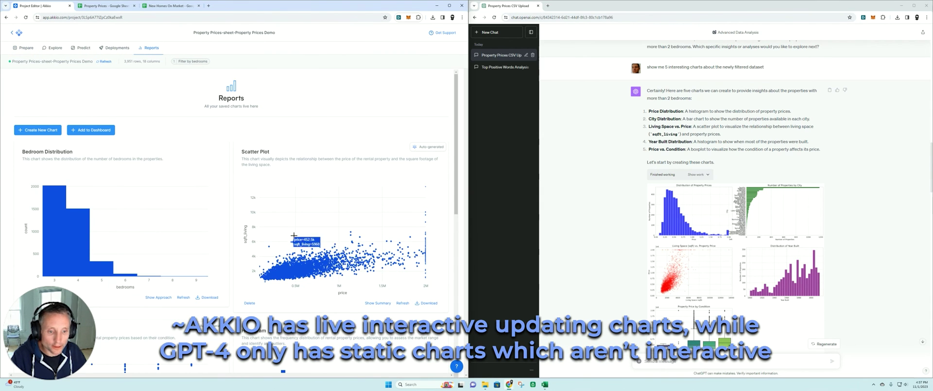
drag(294, 235, 355, 277)
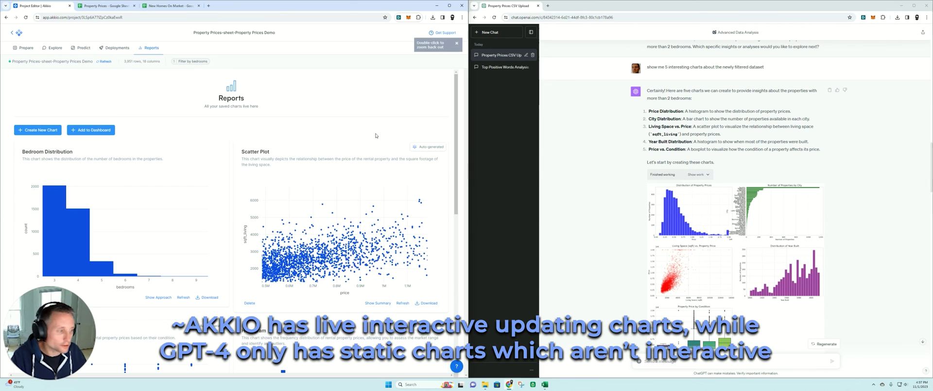